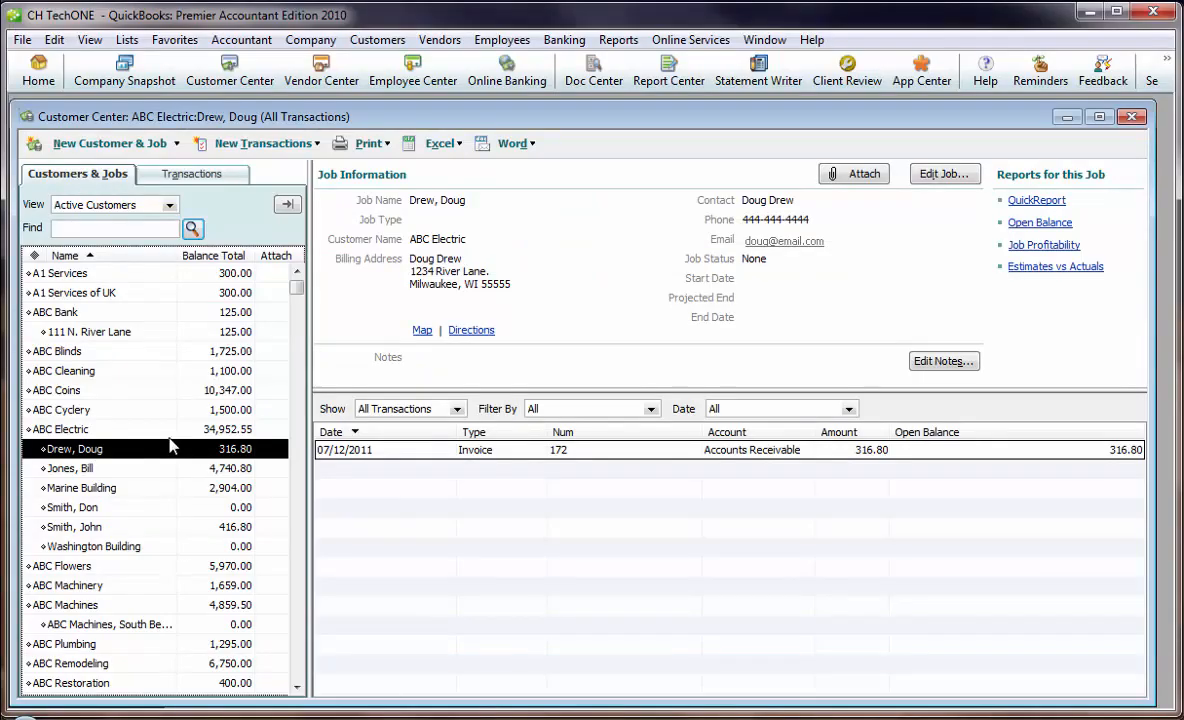
Review the ABC Electric customer and its jobs, opening the customer and Marine Building job details without changing them.
click(110, 430)
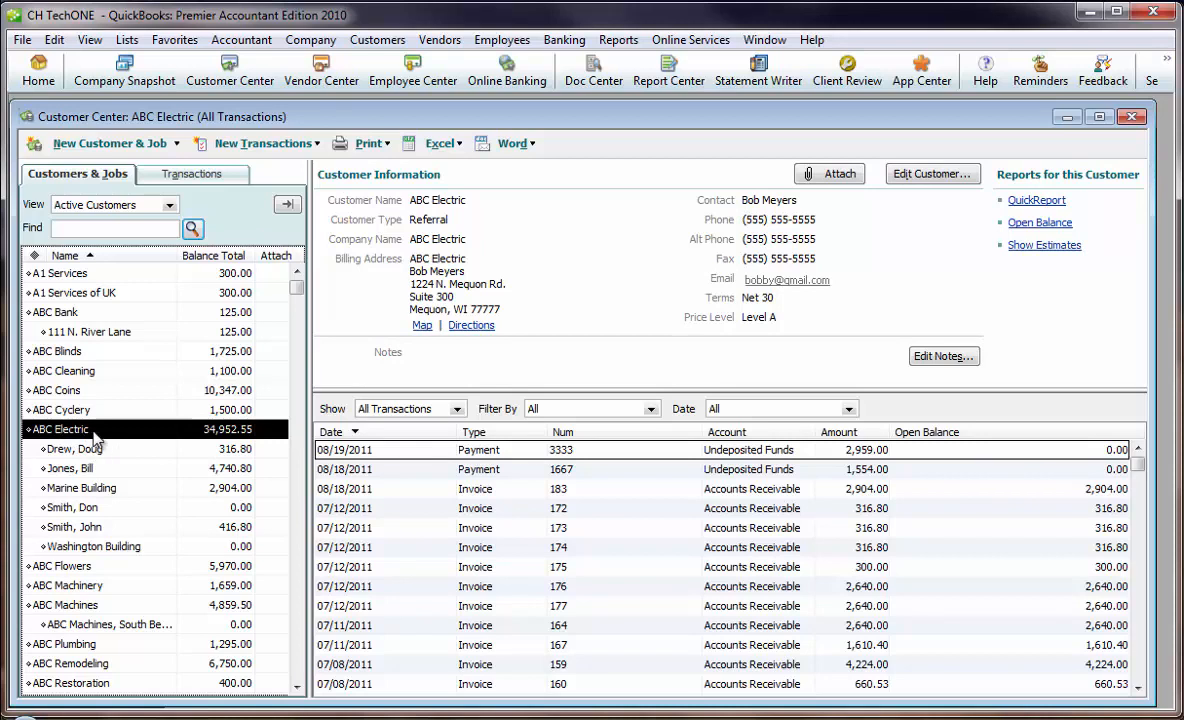
double_click(130, 438)
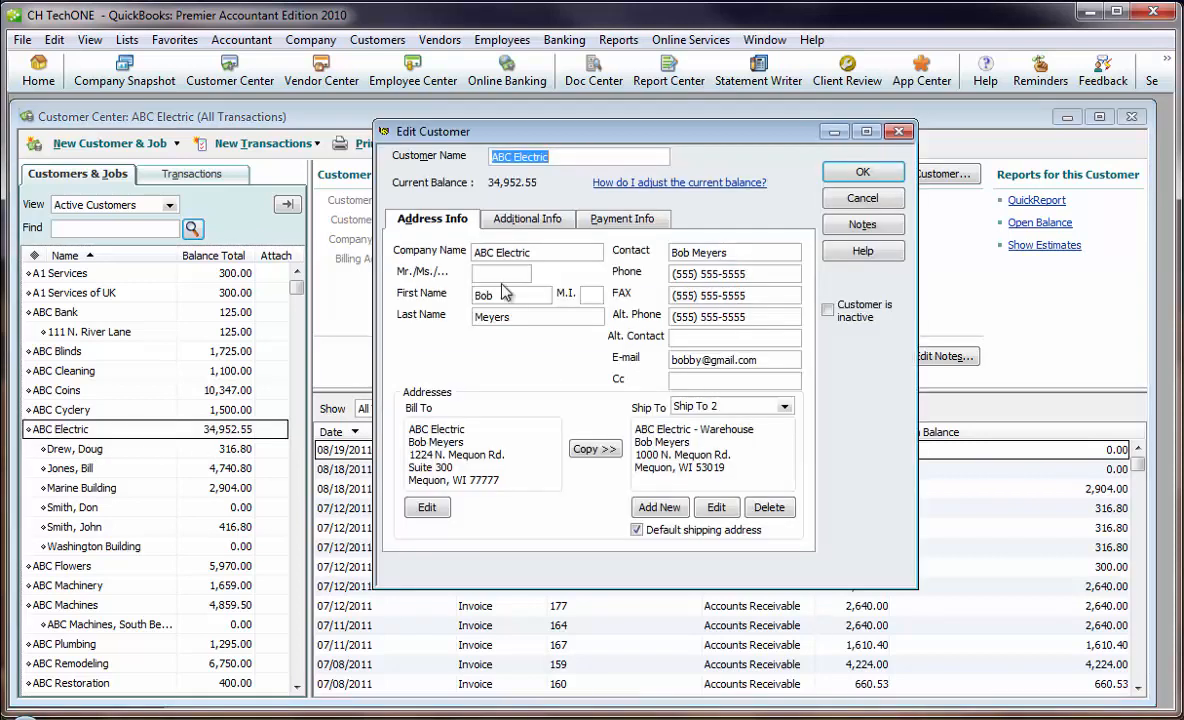
click(855, 199)
click(92, 450)
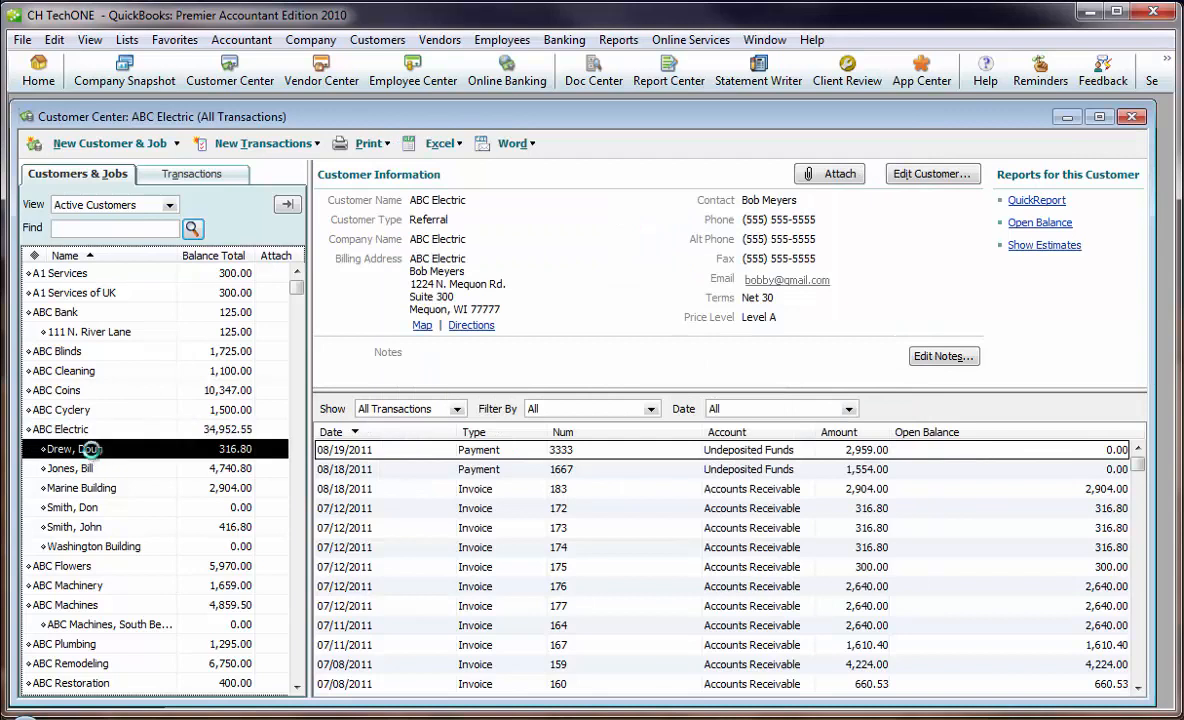
click(96, 470)
click(112, 450)
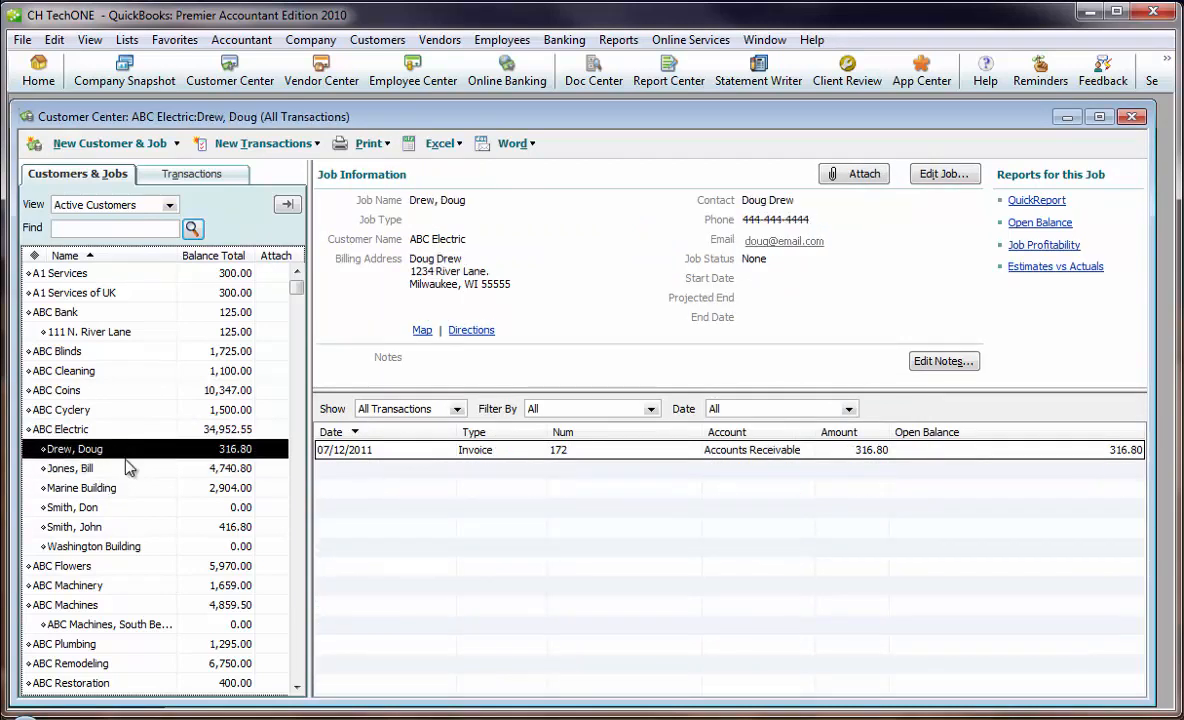
double_click(90, 488)
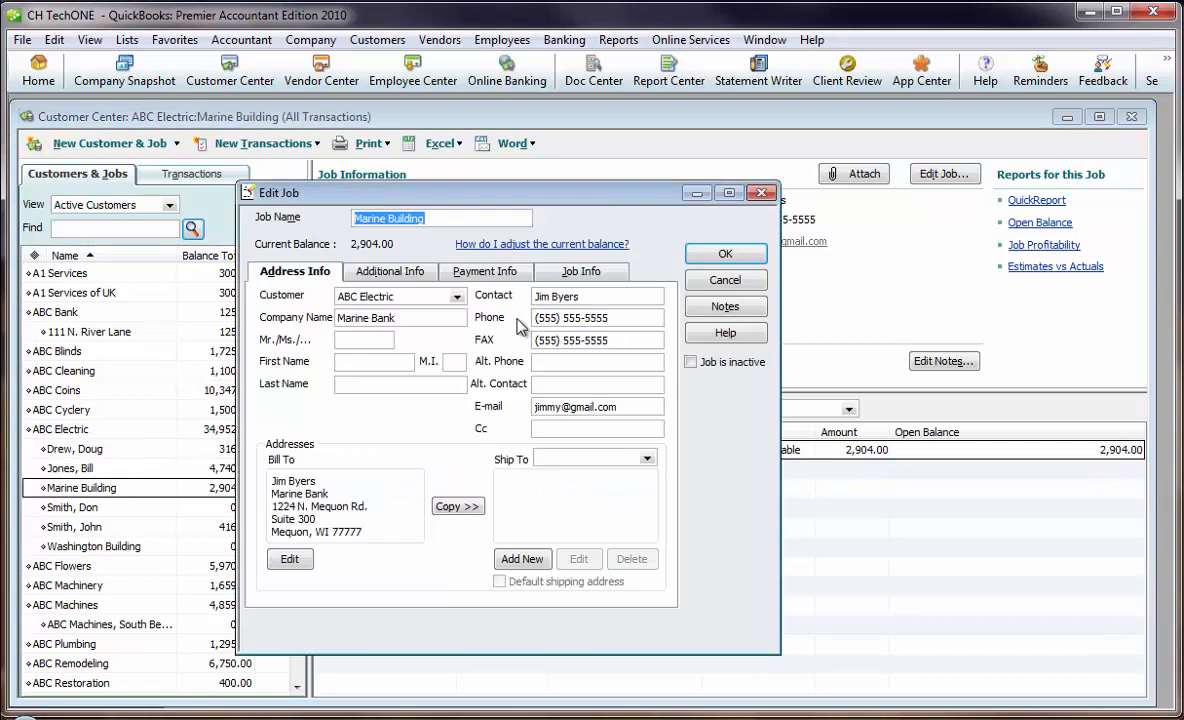
click(724, 283)
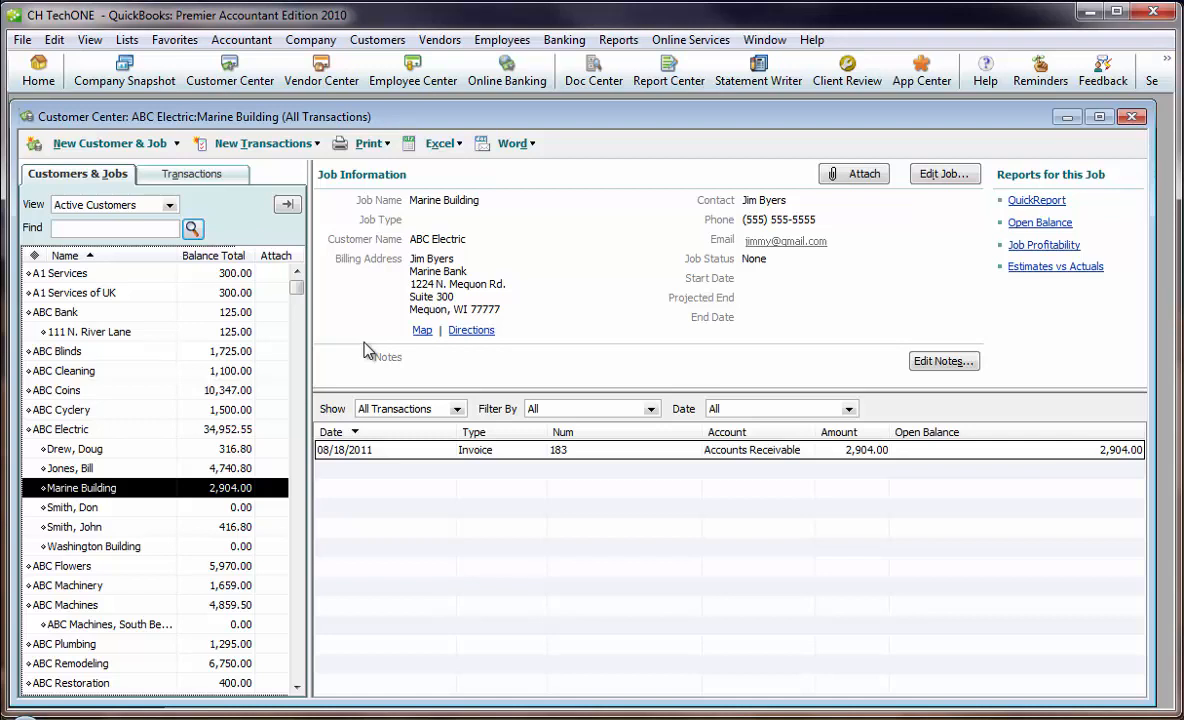
Switch to Sage ACT! and process the contact links to QuickBooks customers with Include Jobs enabled, closing the QB Customer Link window.
click(405, 719)
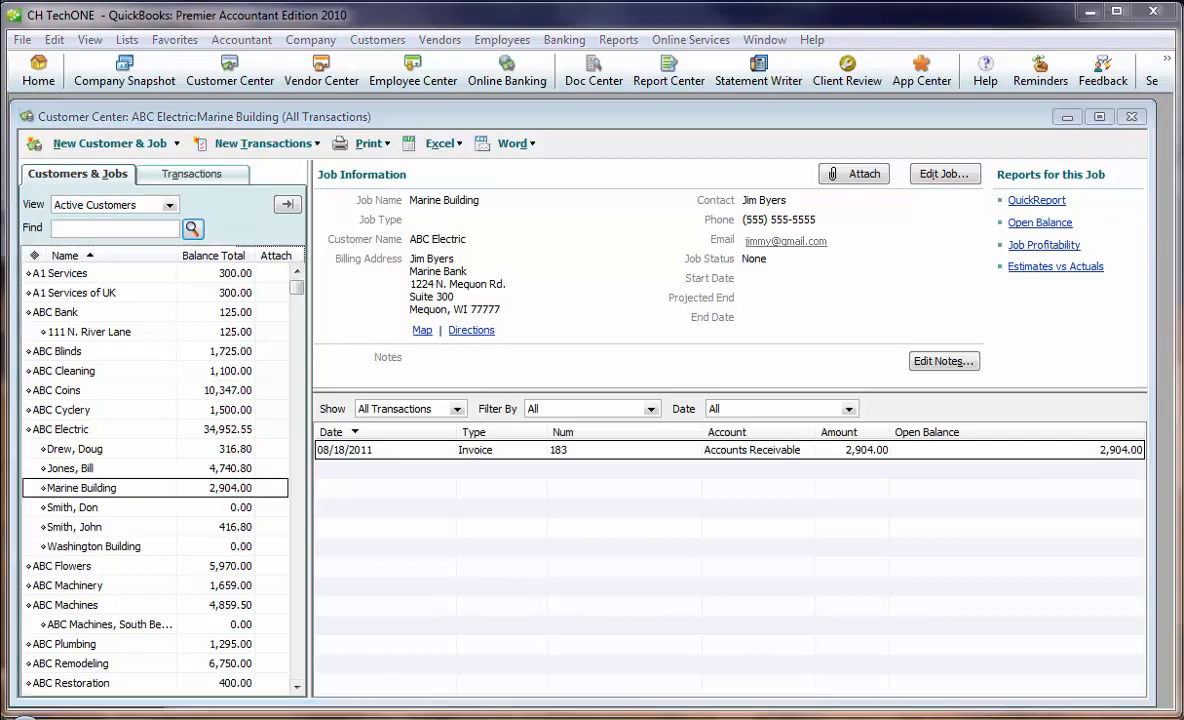
click(414, 574)
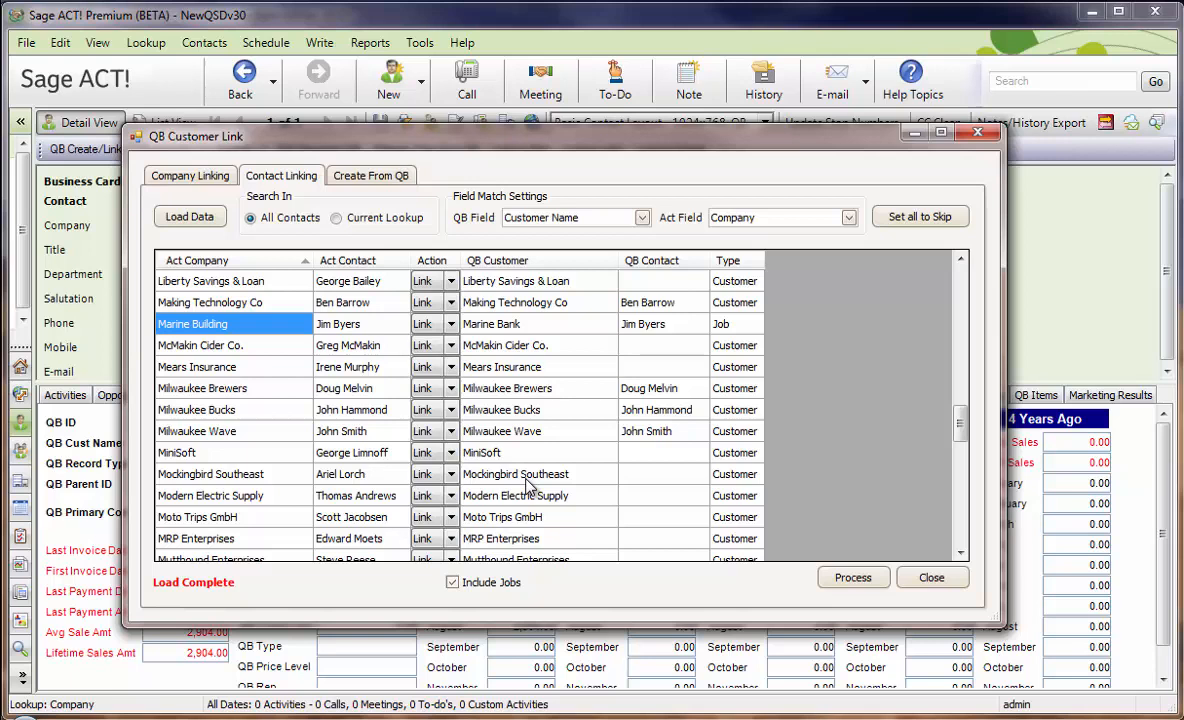
click(446, 584)
click(446, 584)
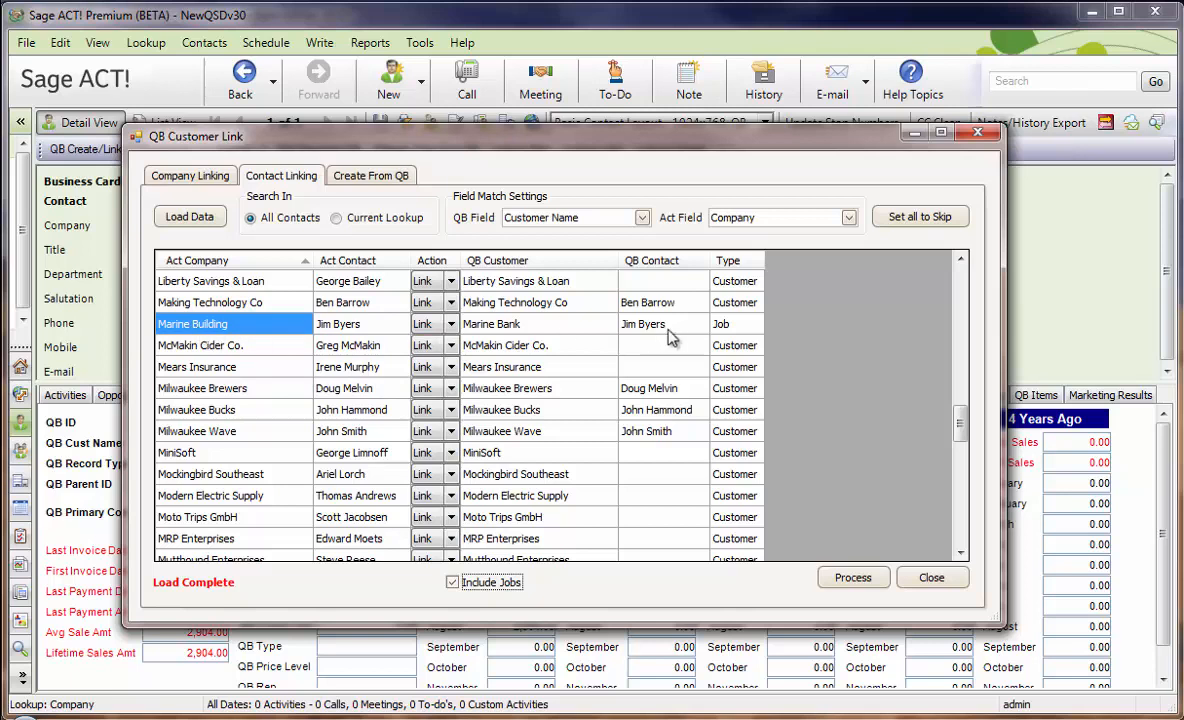
click(722, 328)
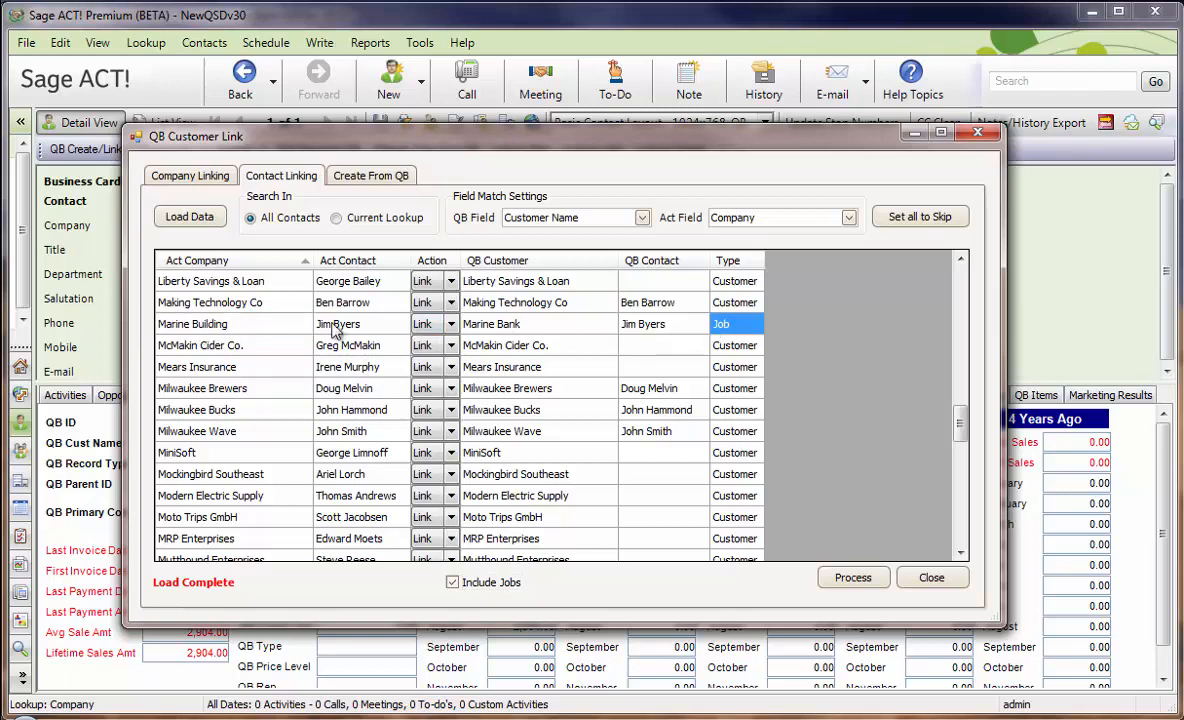
click(850, 580)
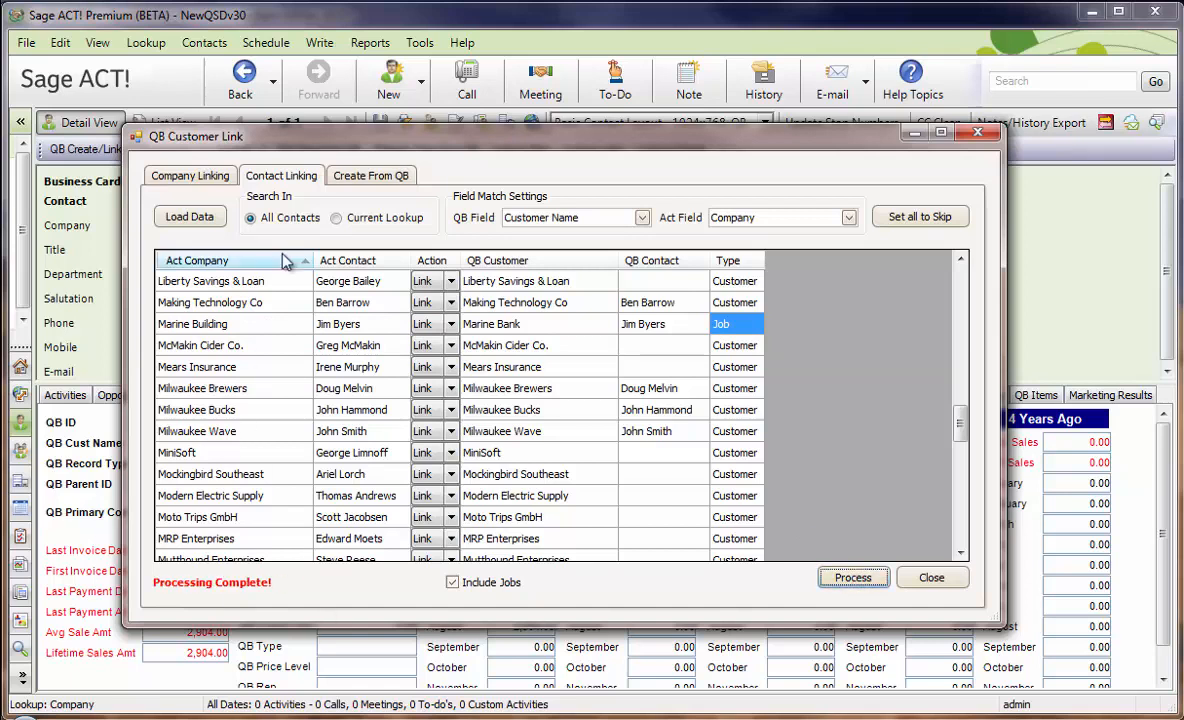
click(930, 578)
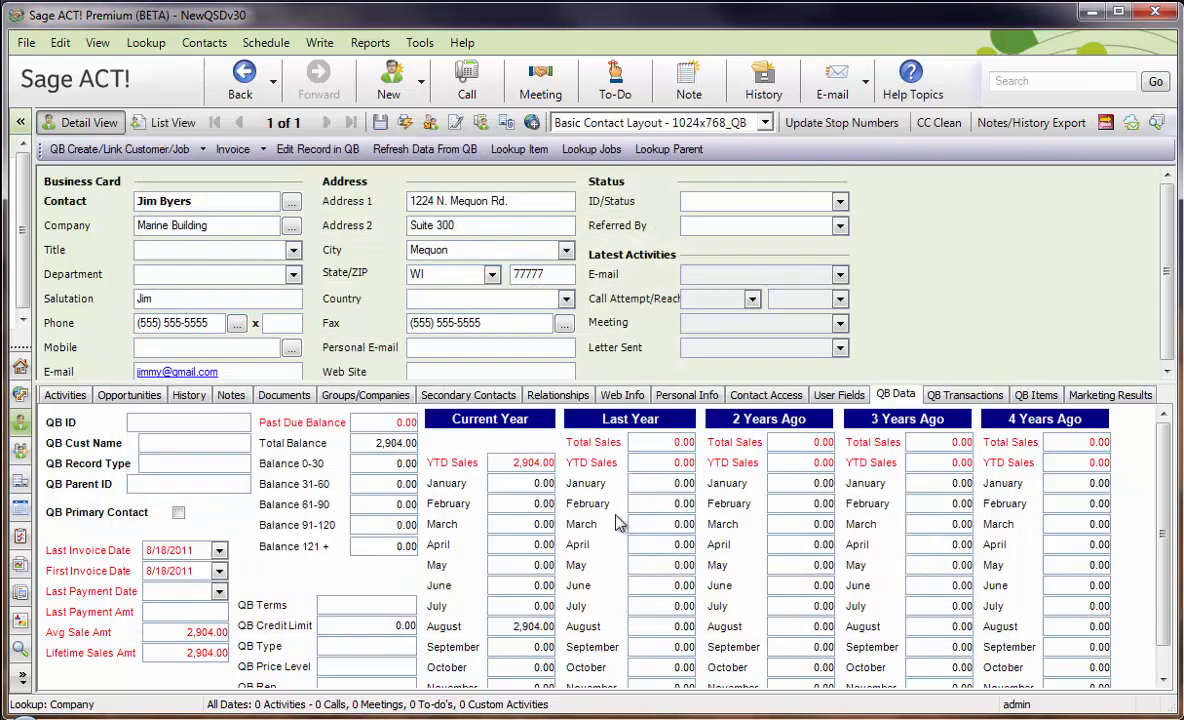
Load the unlinked QuickBooks records for Create From QB in the QB Customer Link Wizard, with Include Jobs enabled.
click(420, 43)
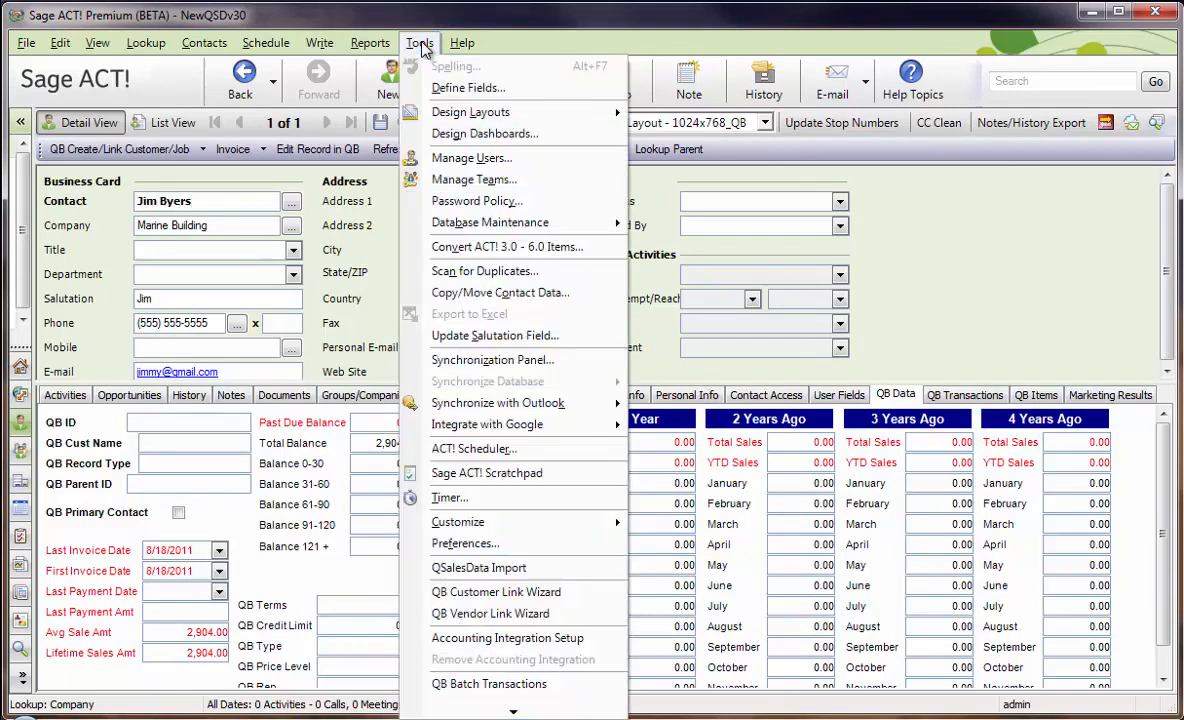
click(535, 601)
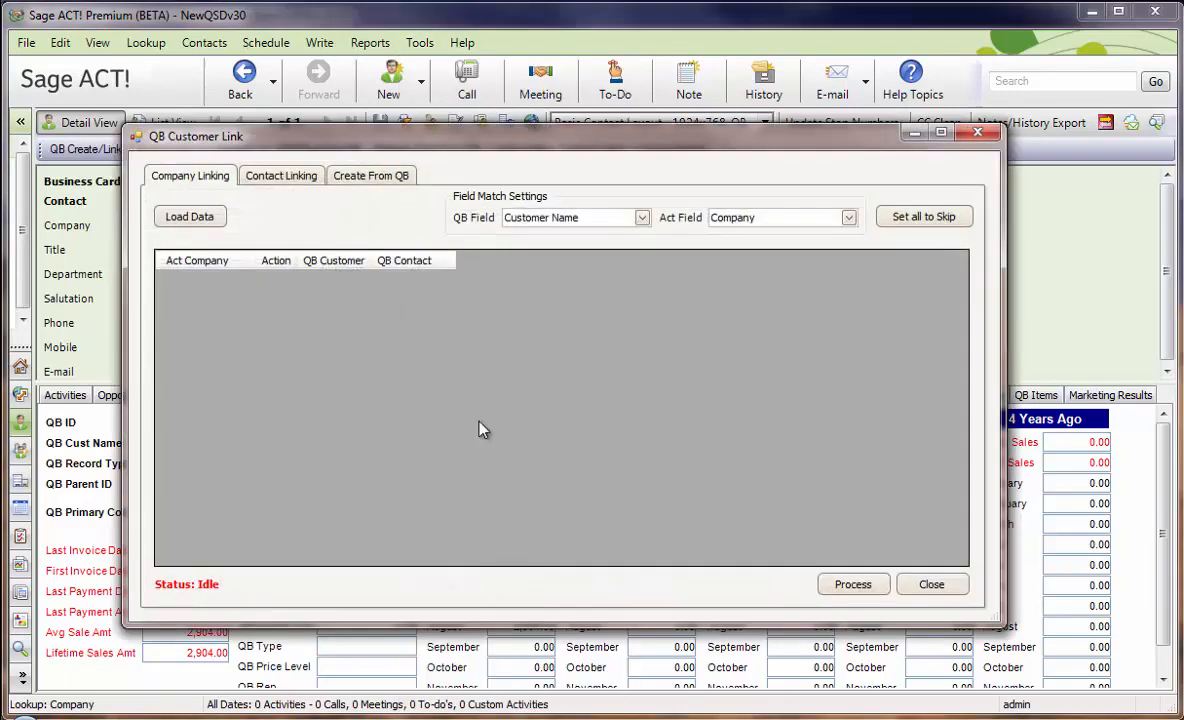
click(382, 176)
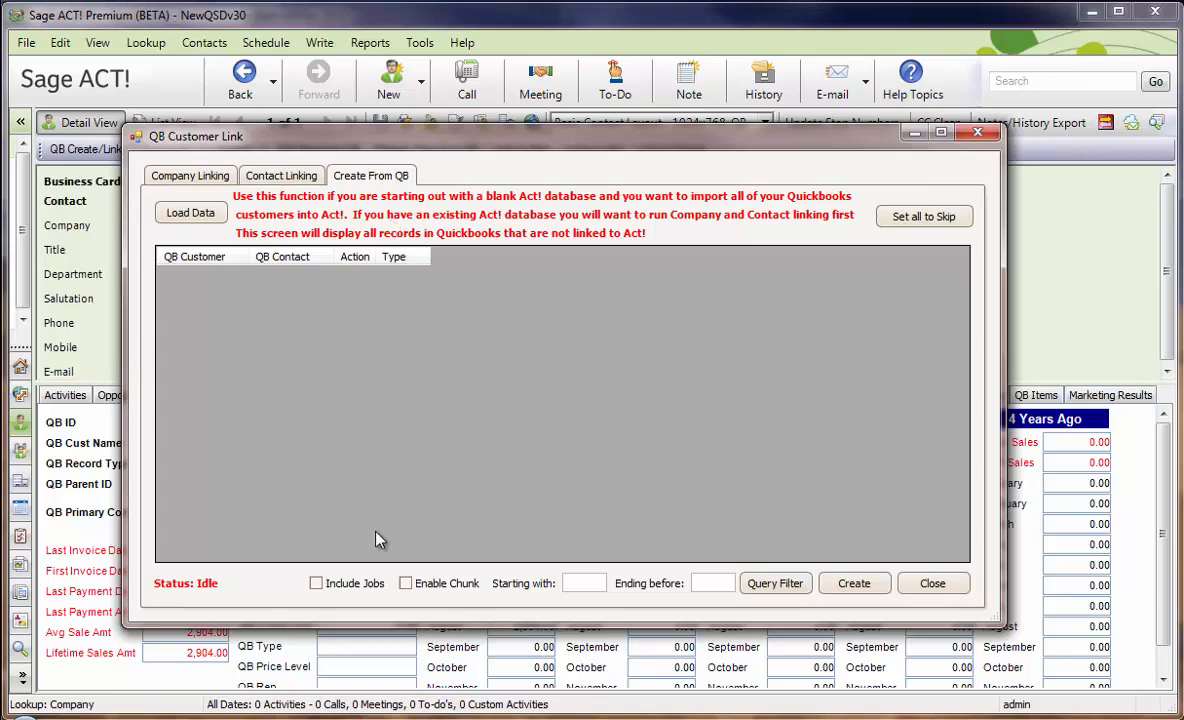
click(316, 584)
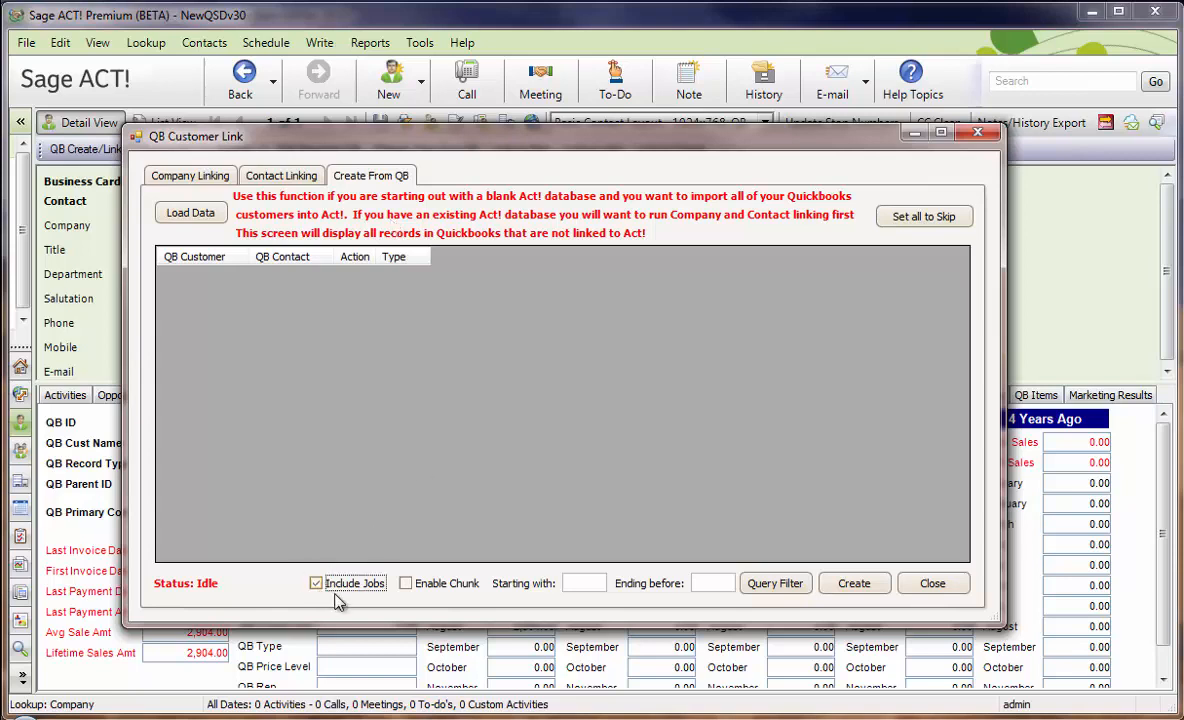
click(188, 213)
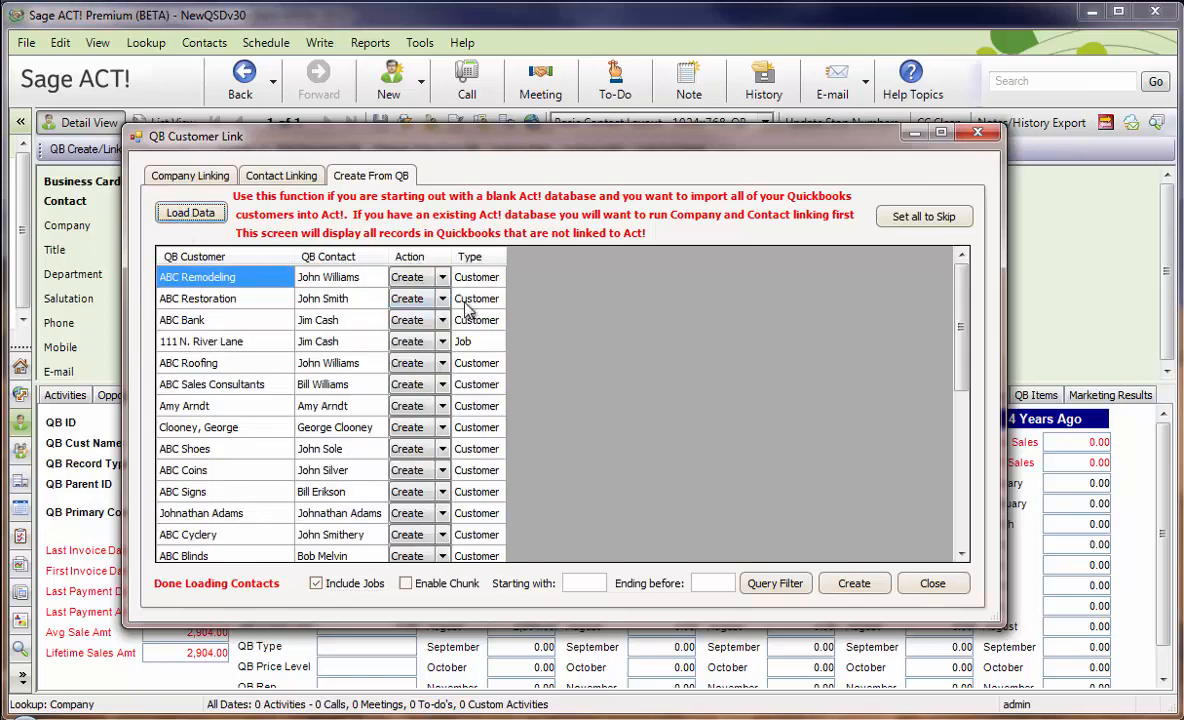
Review the job records in the loaded list and create contacts from the QuickBooks records, closing the link window.
click(184, 347)
drag(962, 360, 949, 435)
click(335, 451)
click(332, 471)
click(337, 493)
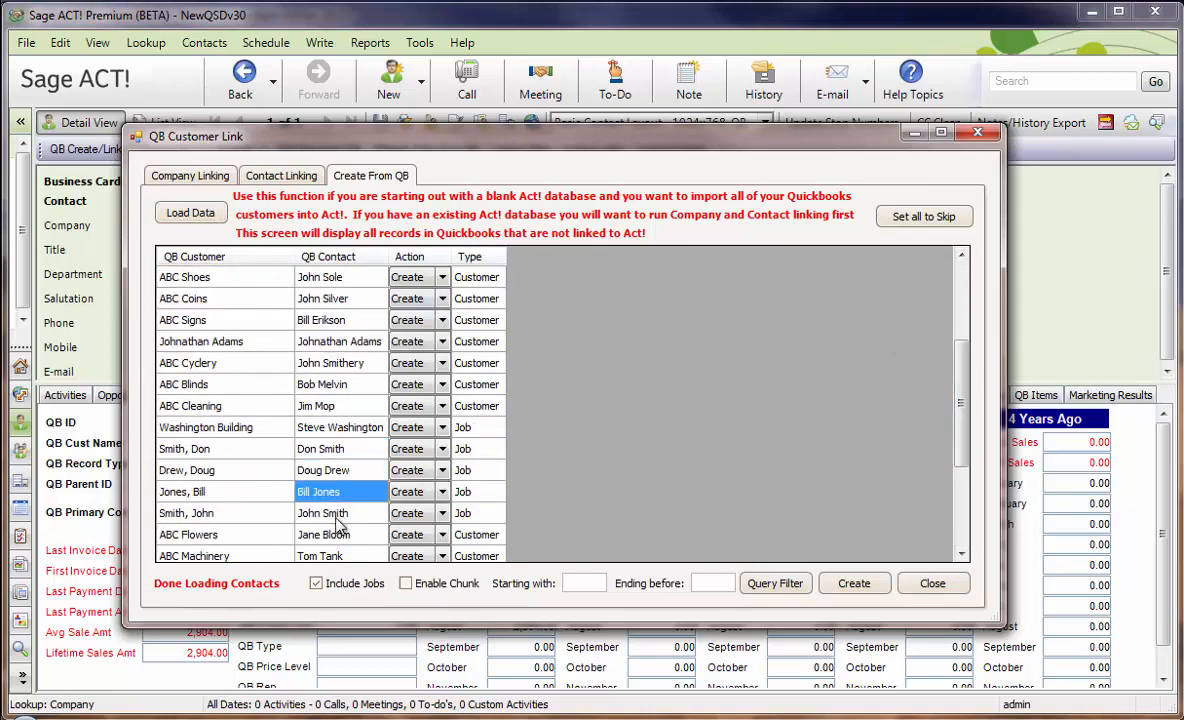
click(338, 516)
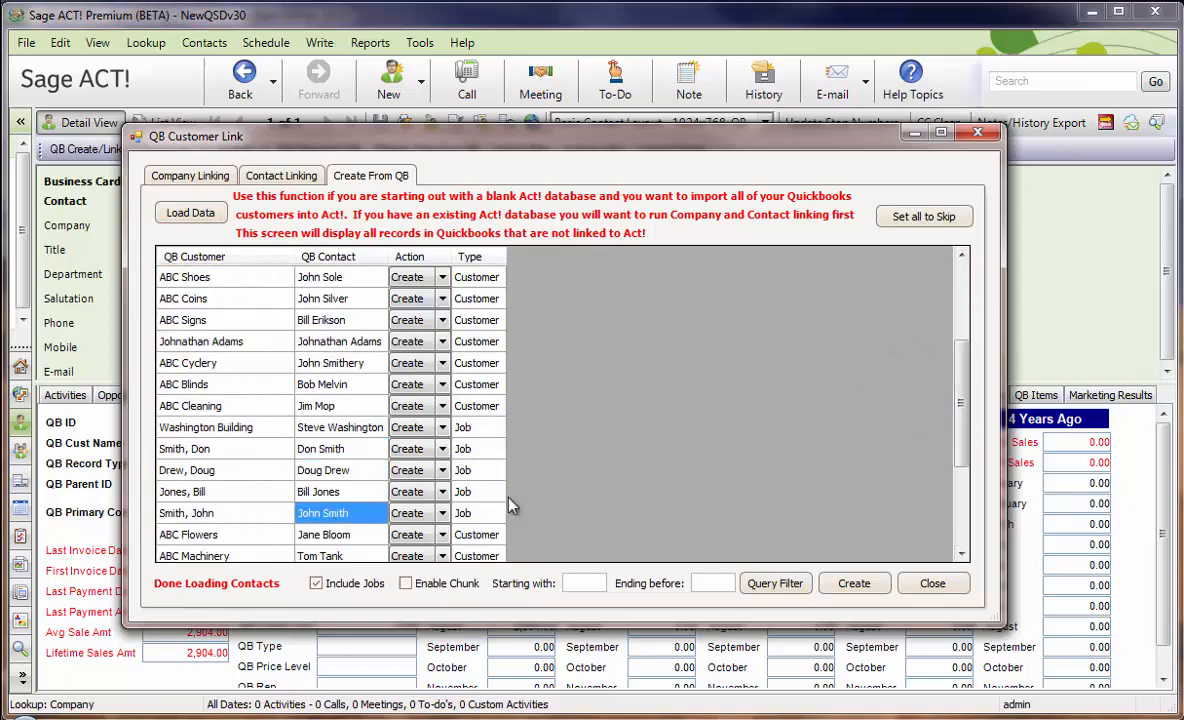
click(838, 587)
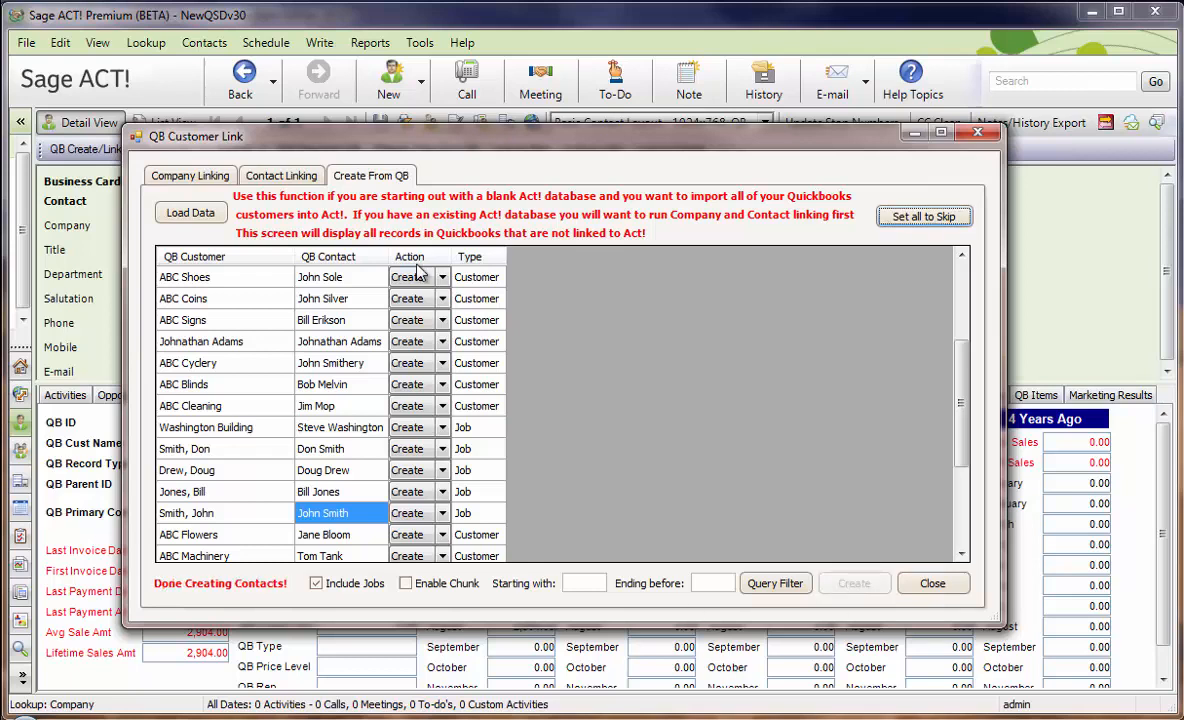
click(932, 584)
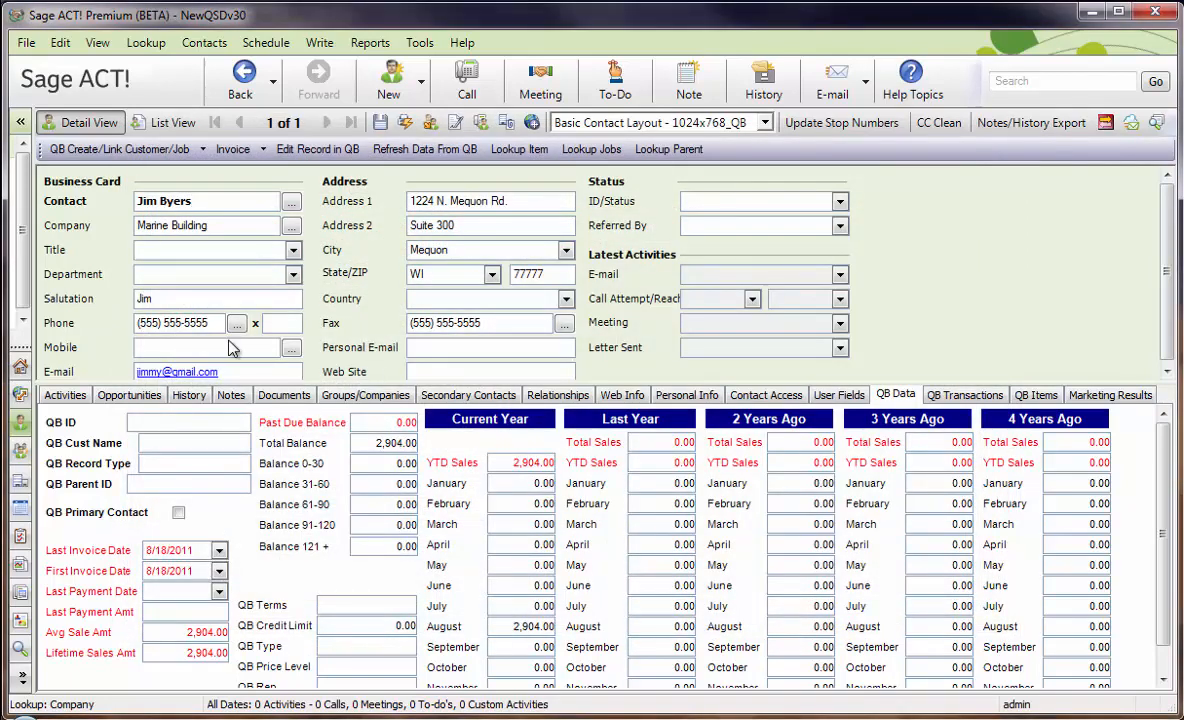
Look up all contacts and open the ABC Electric customer record from the list.
click(146, 44)
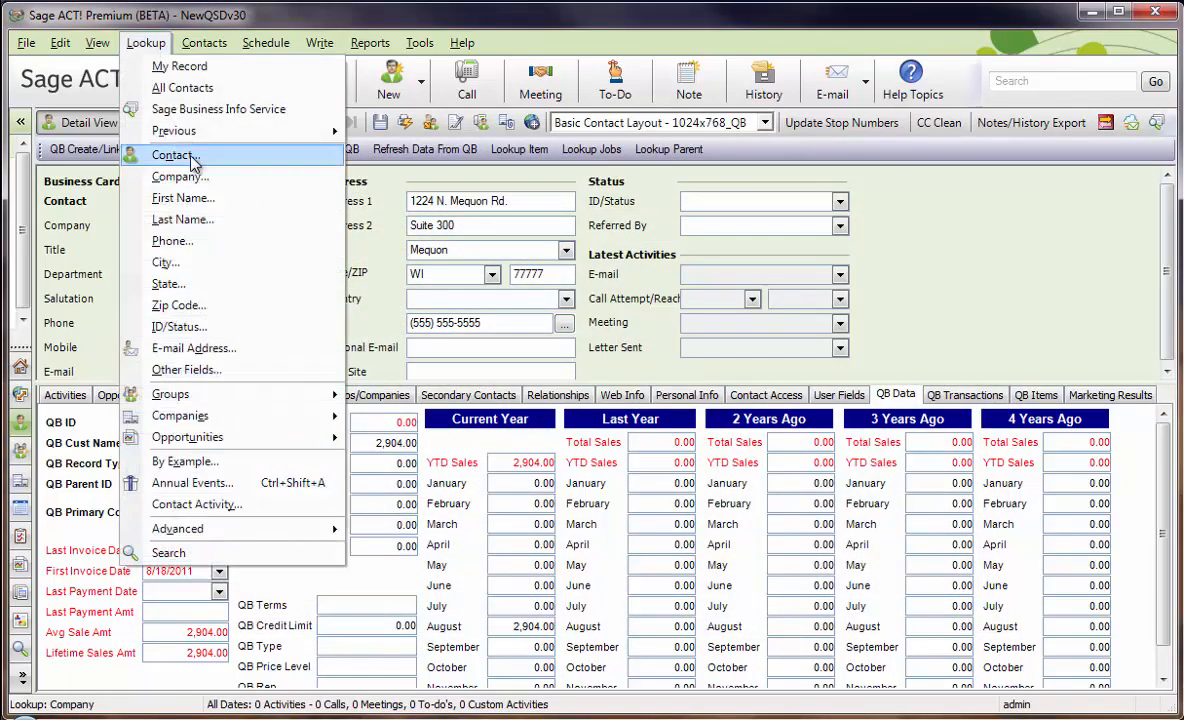
click(186, 88)
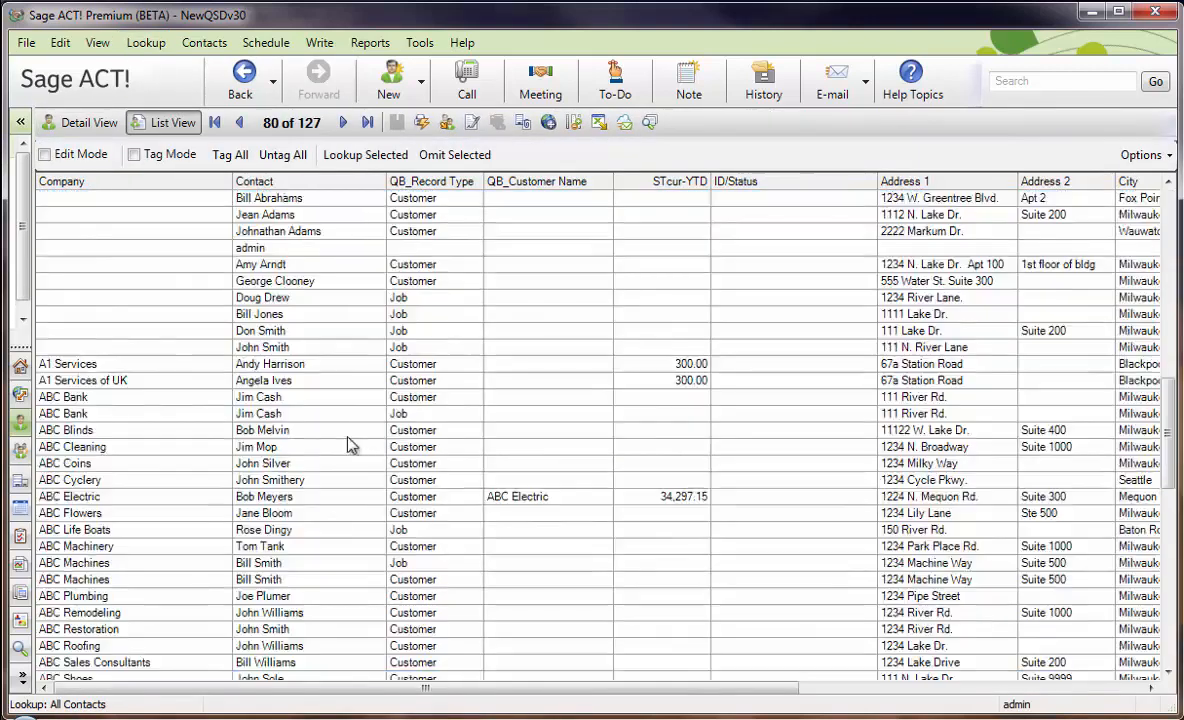
click(328, 457)
scroll(328, 462, up, 13)
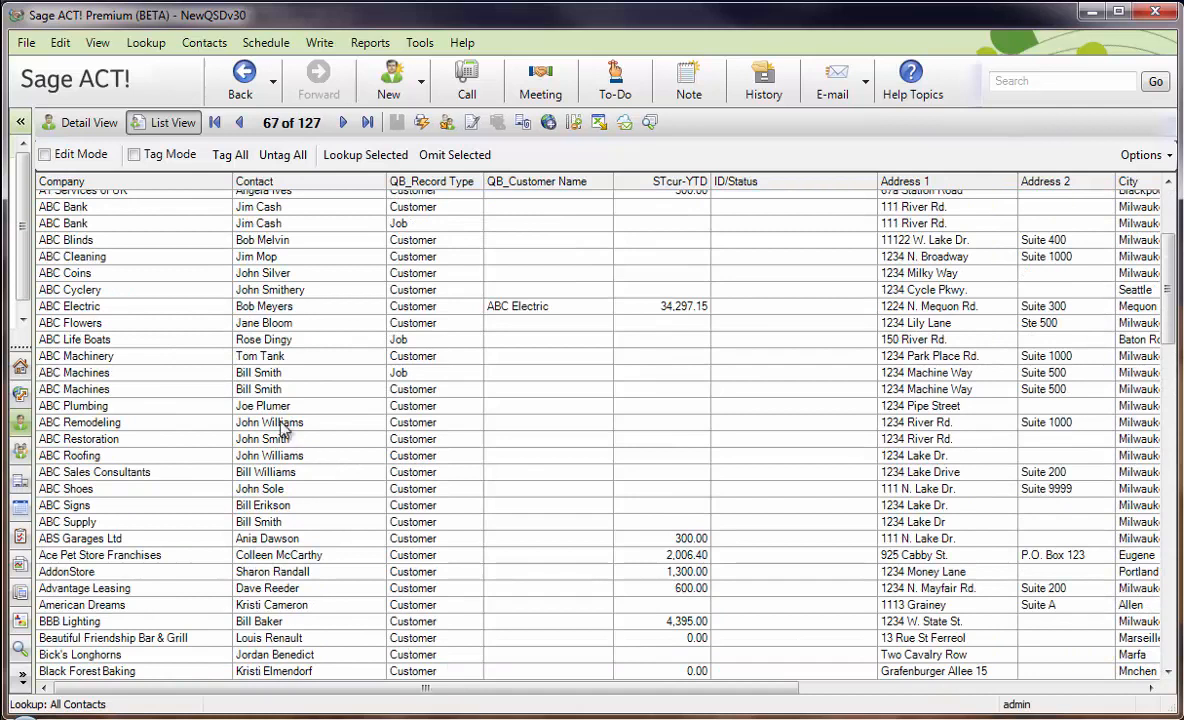
double_click(277, 313)
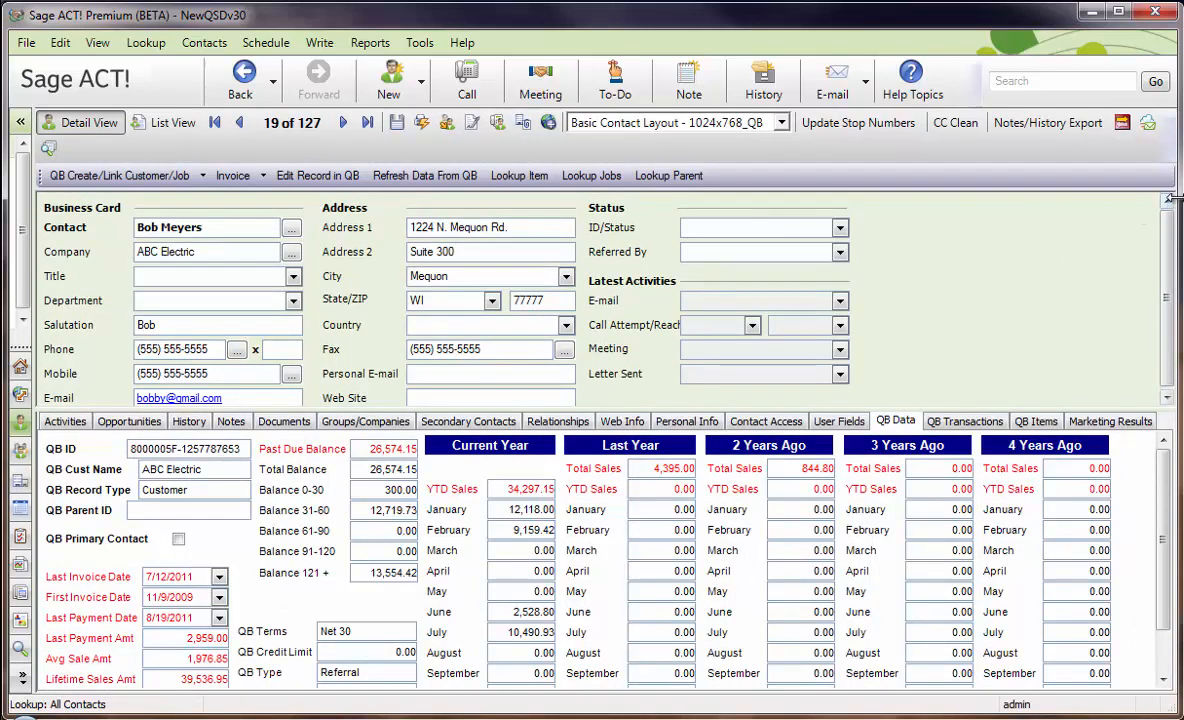
Check the ABC Electric contact's QB Record Type, and switch to QuickBooks to view that customer with its jobs.
drag(1175, 198, 1183, 198)
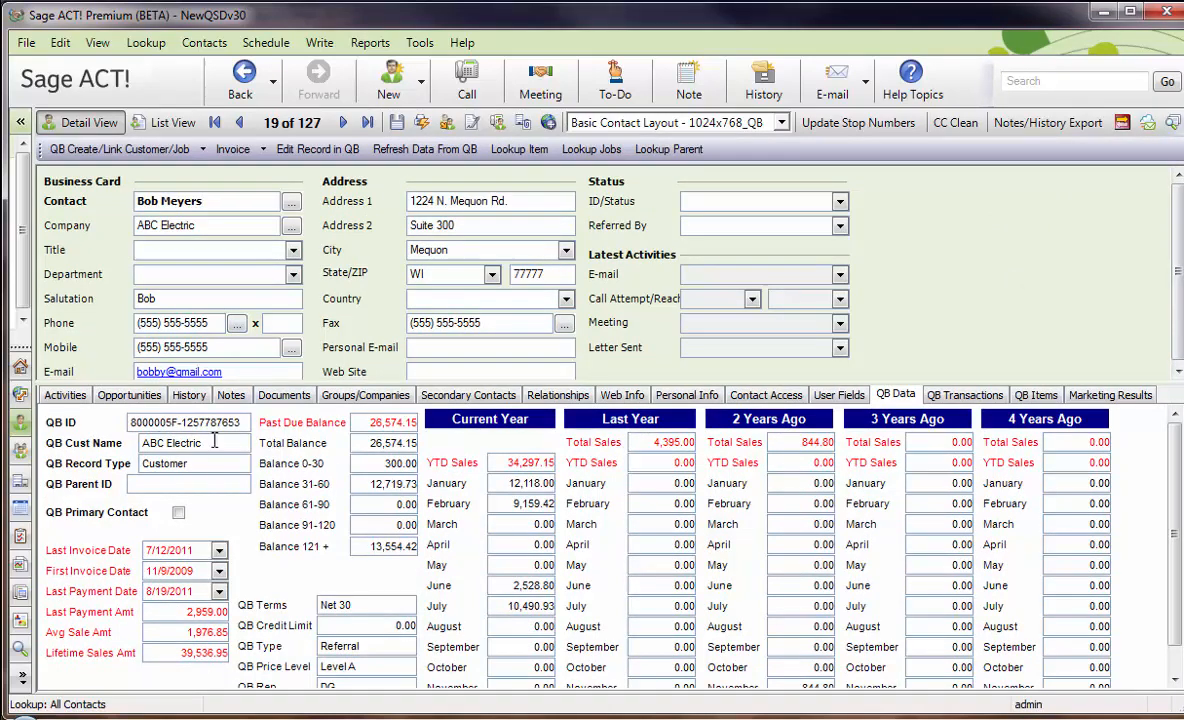
drag(215, 444, 141, 464)
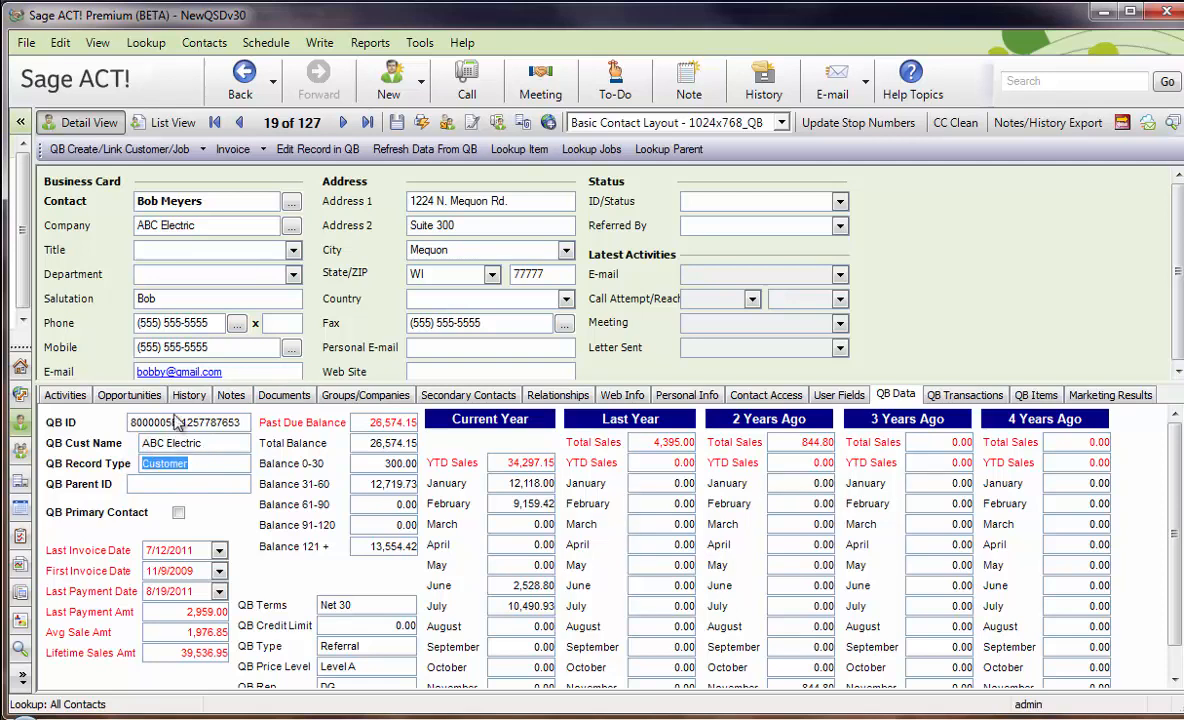
click(210, 463)
drag(213, 463, 128, 440)
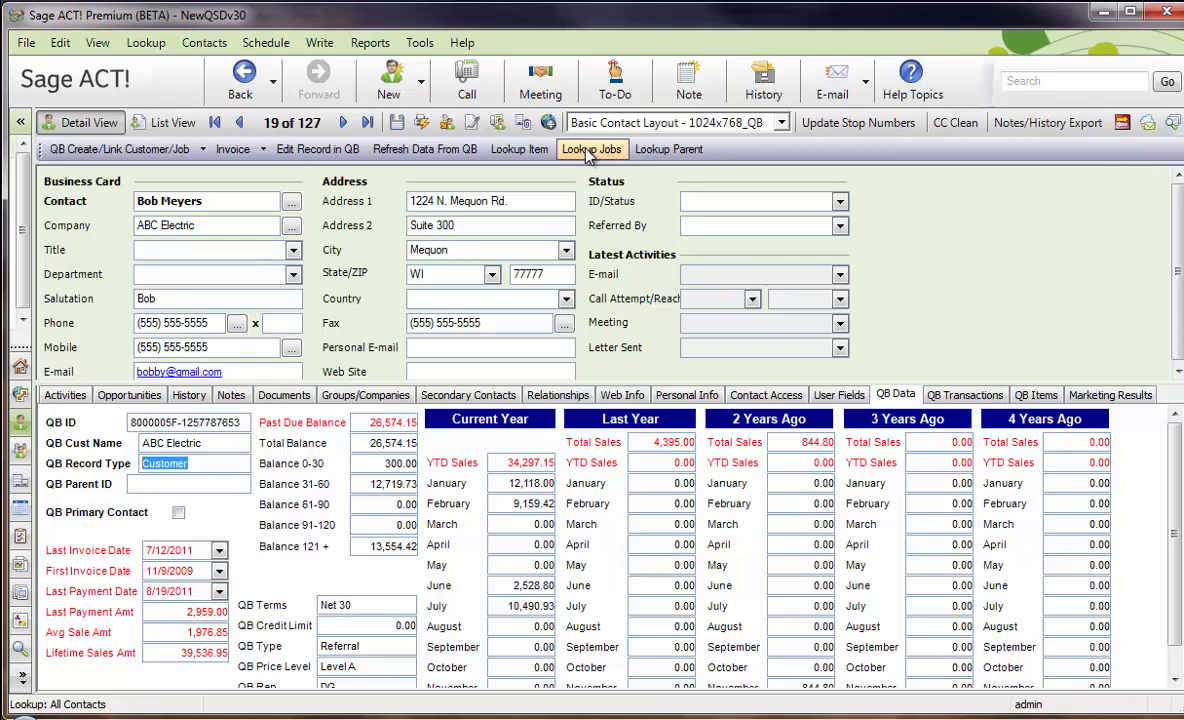
click(215, 226)
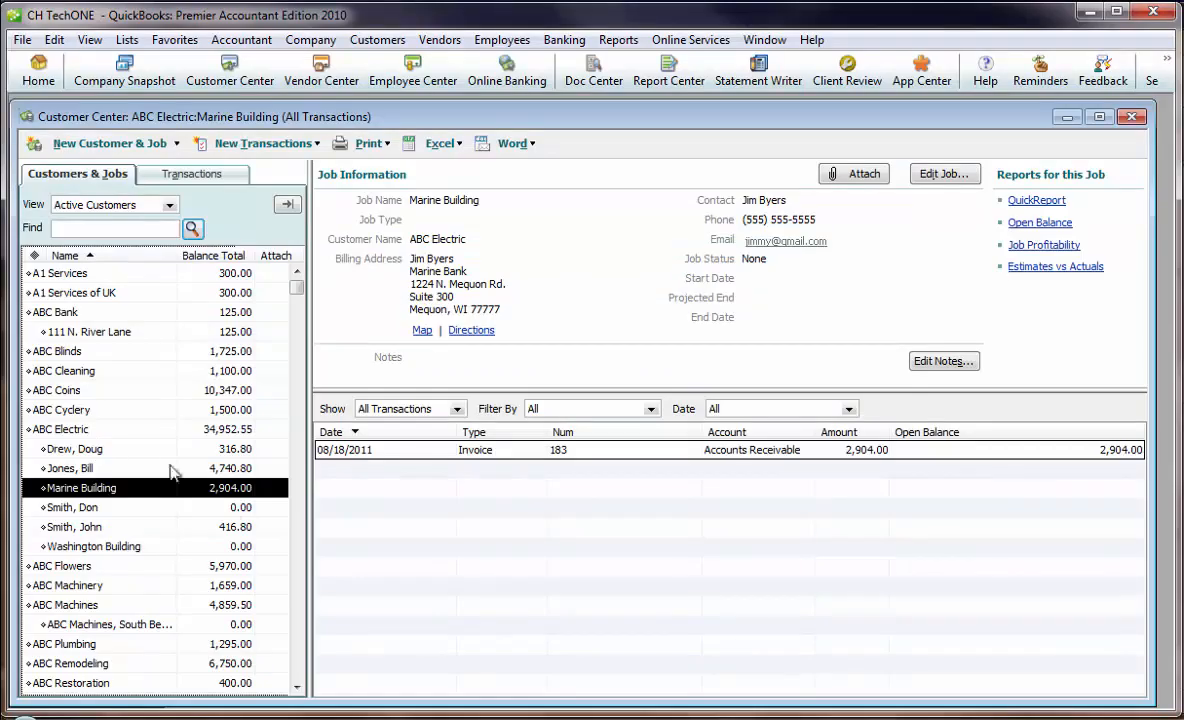
click(87, 428)
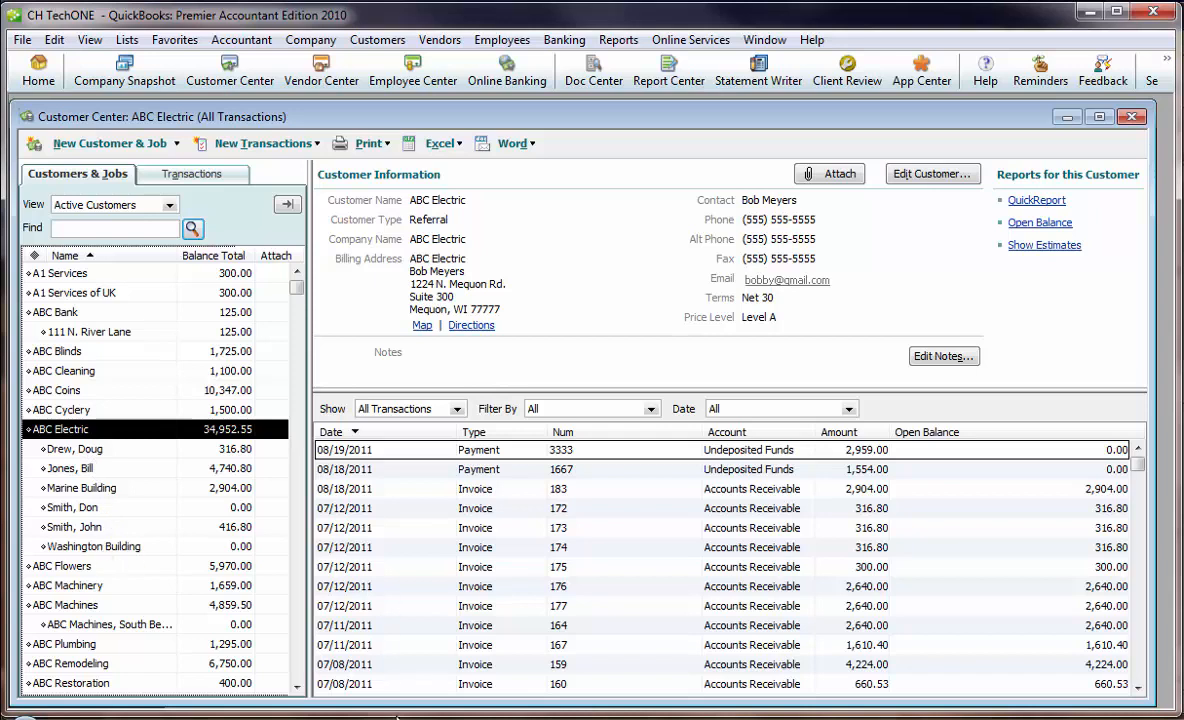
Switch back to Sage ACT!, look up the jobs of ABC Electric and open the Marine Building contact.
click(361, 718)
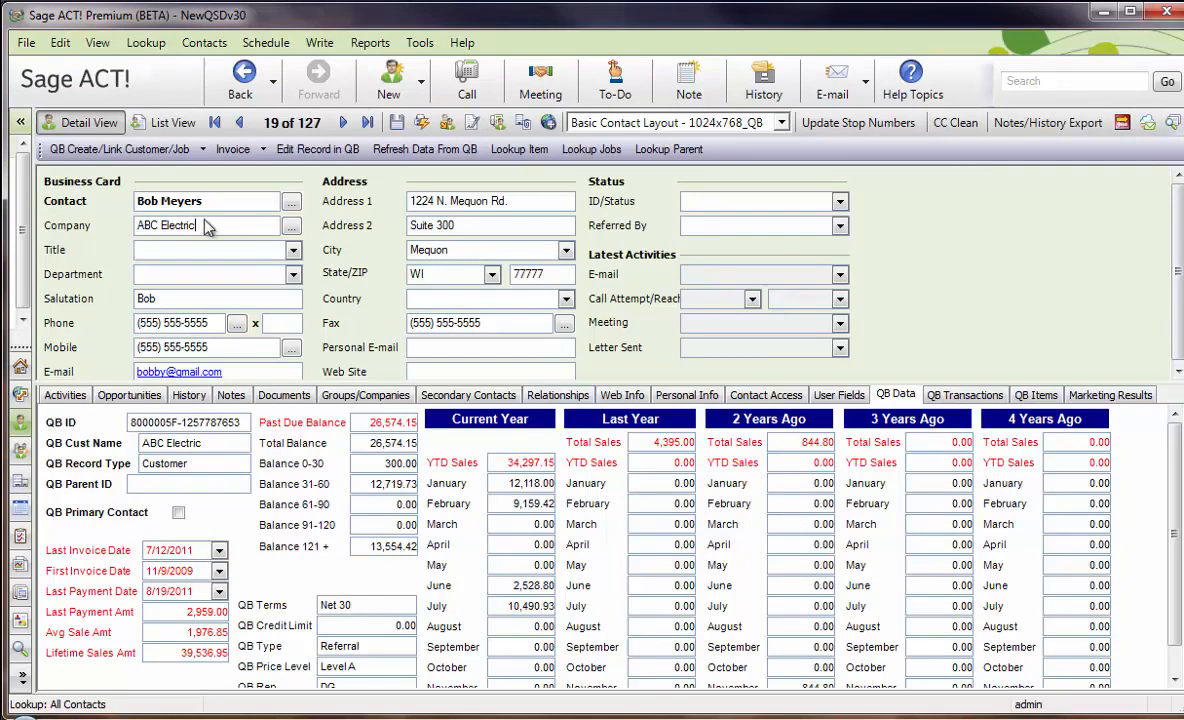
click(600, 149)
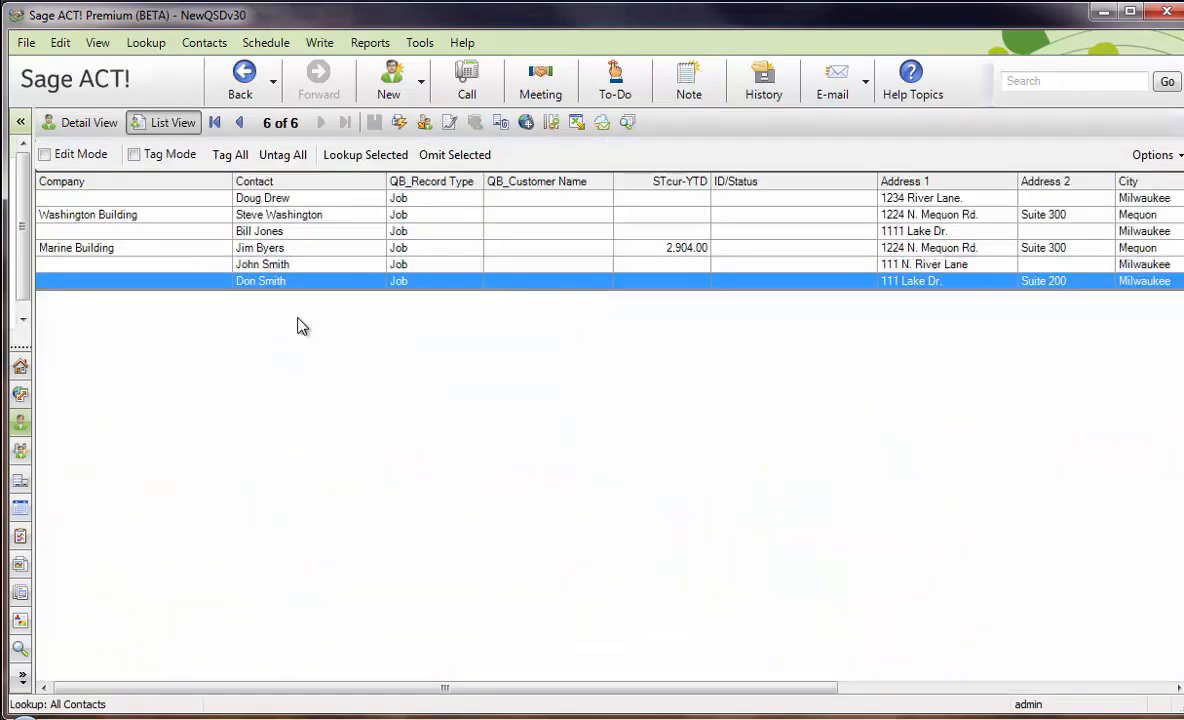
double_click(296, 250)
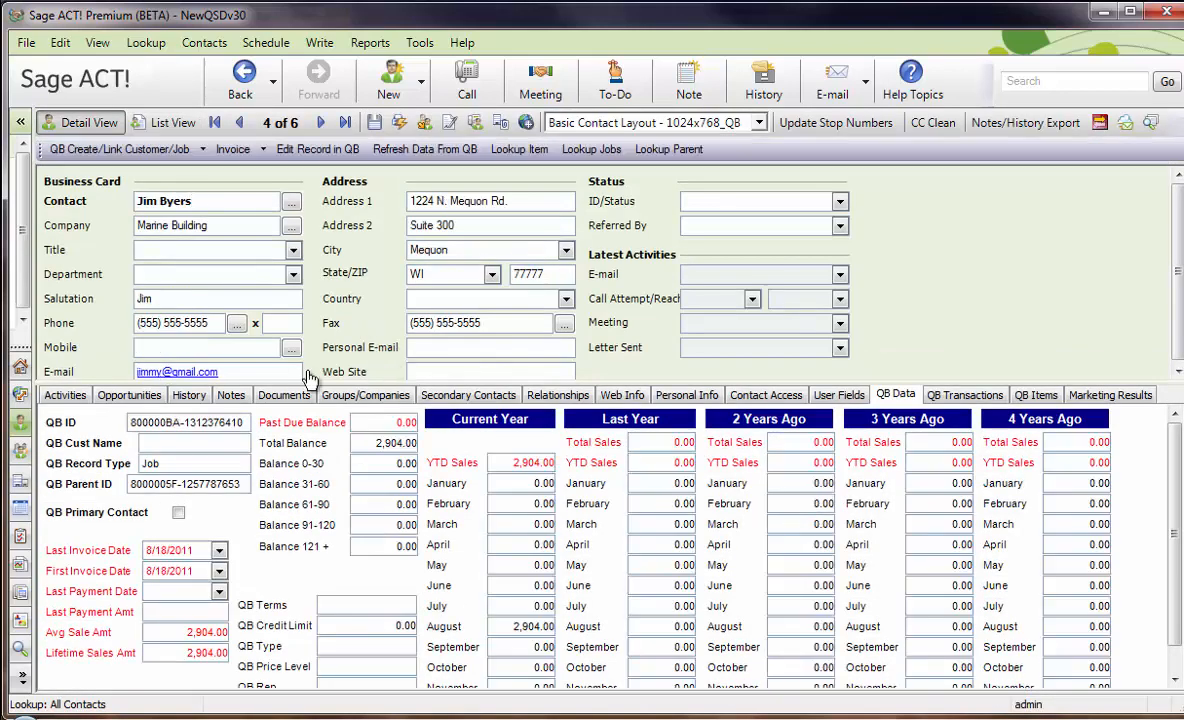
Check the Marine Building contact's QB Record Type and look up its parent customer.
double_click(146, 463)
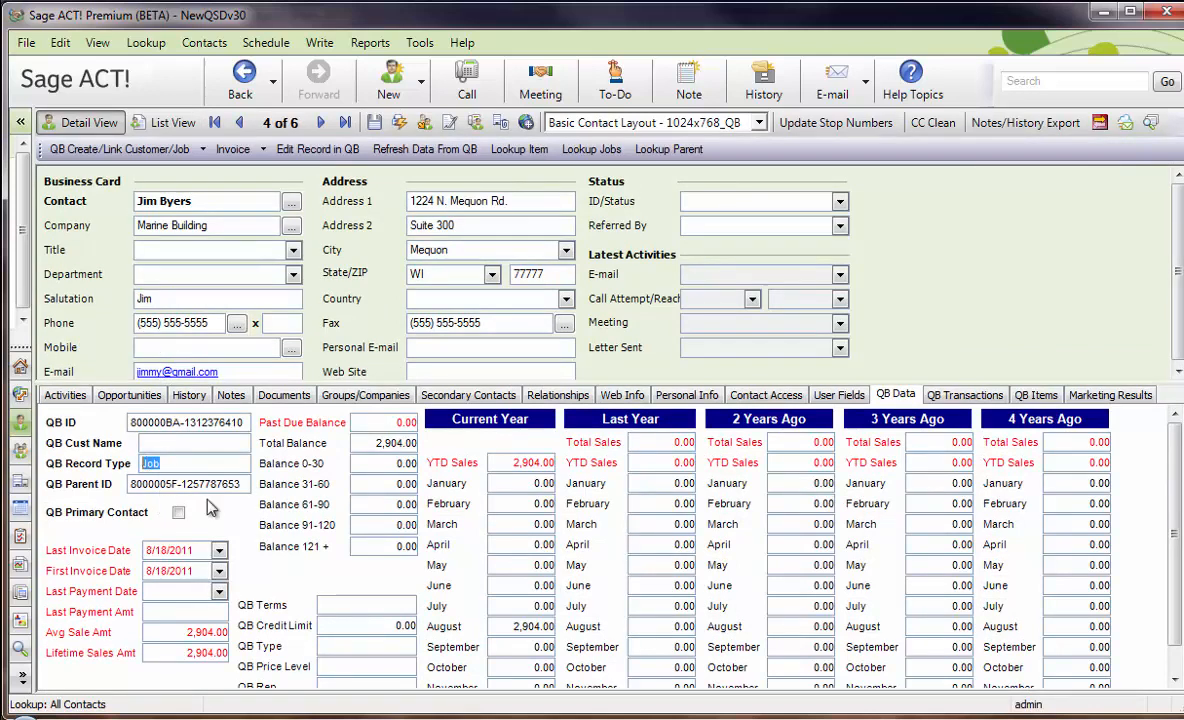
click(652, 160)
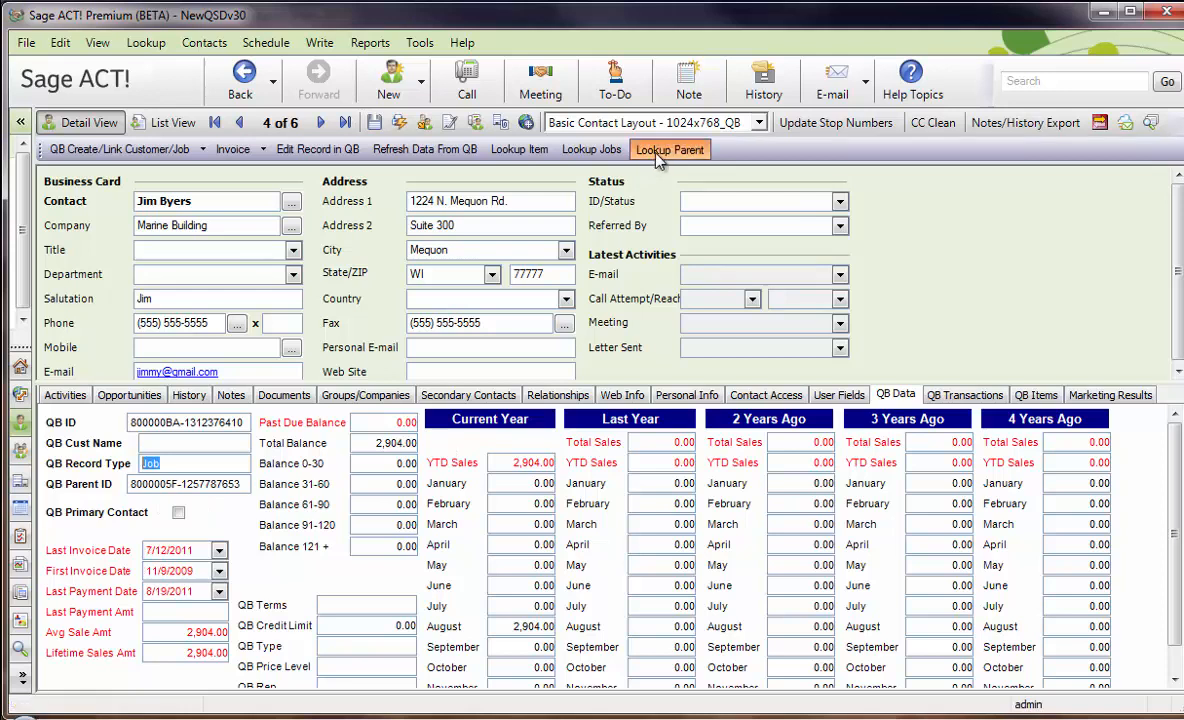
Look up the jobs of ABC Electric, open the first job contact and return to its parent customer.
click(604, 157)
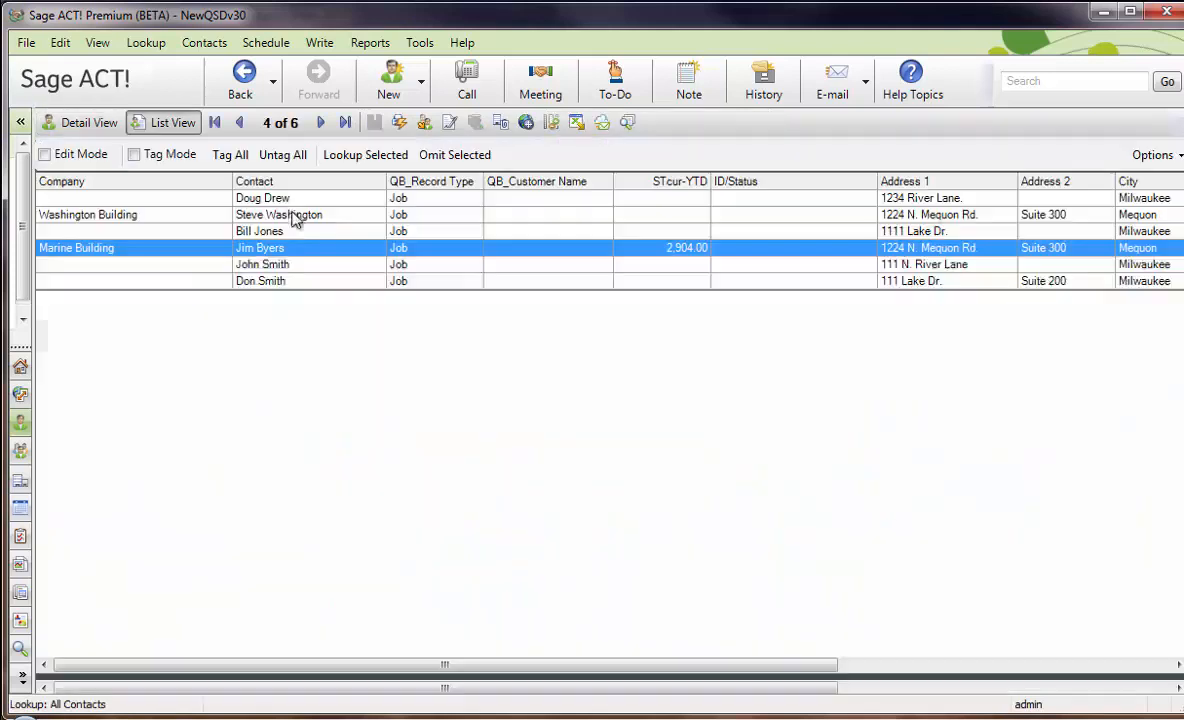
double_click(300, 255)
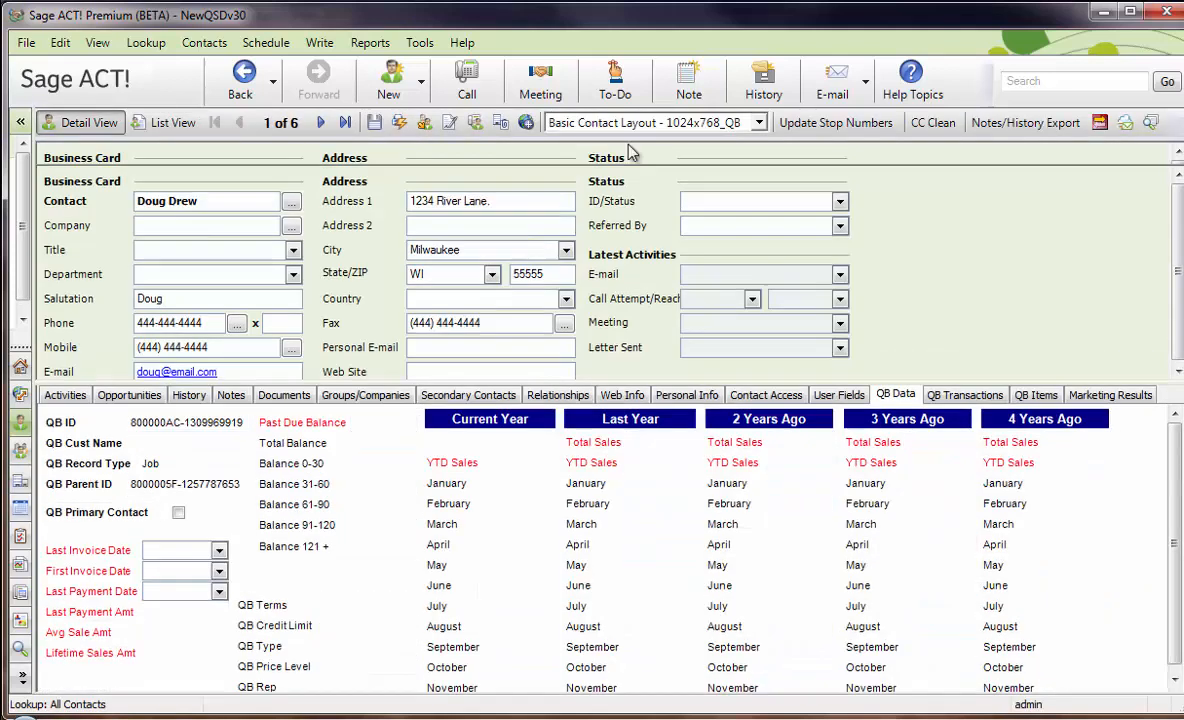
click(693, 155)
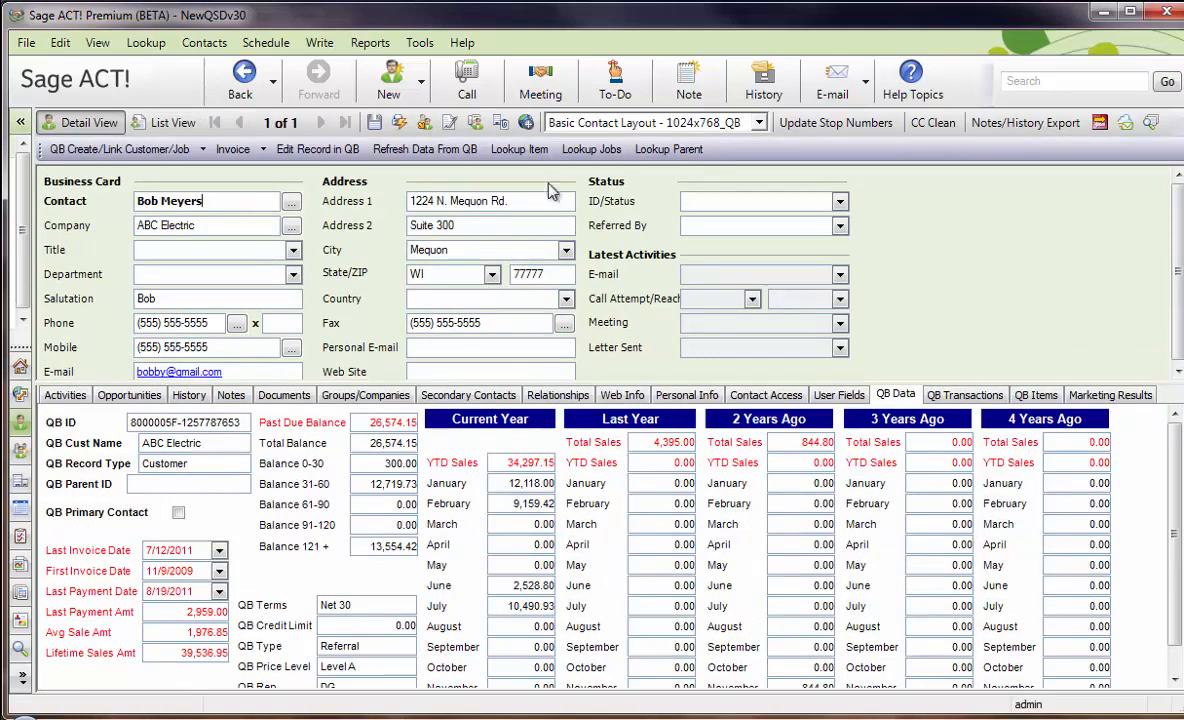
Open the Washington Building job of ABC Electric, check its QB Parent ID and try to look up jobs under it.
click(592, 149)
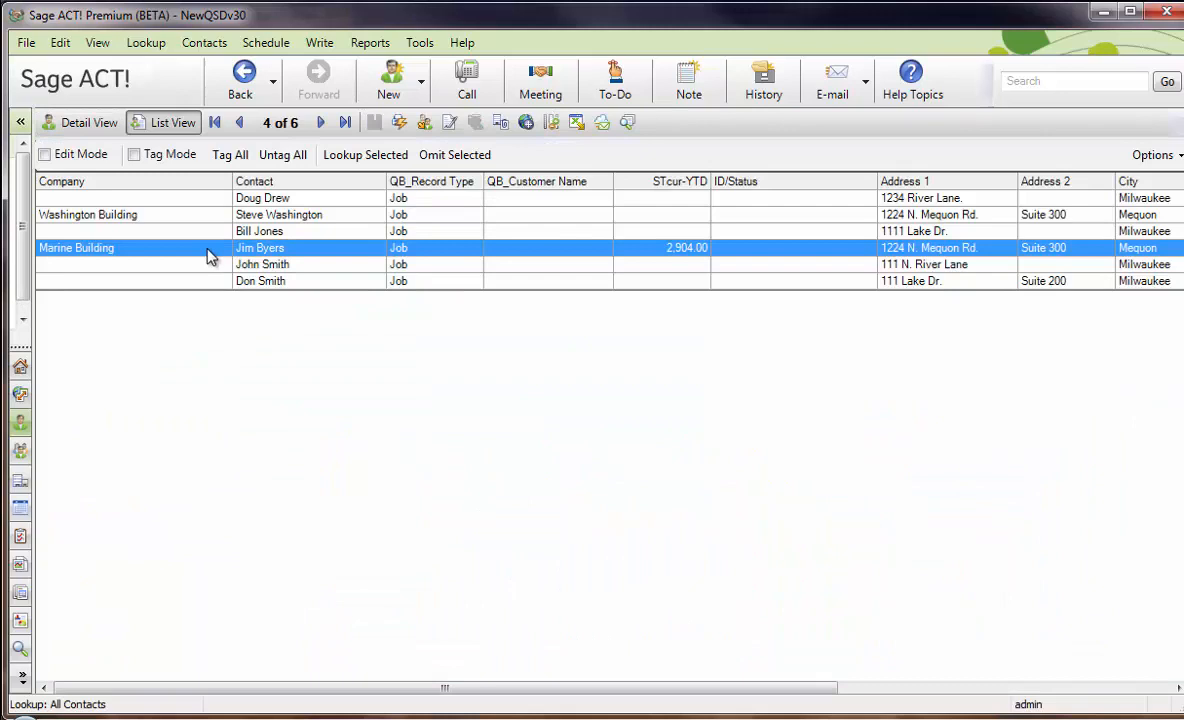
double_click(255, 210)
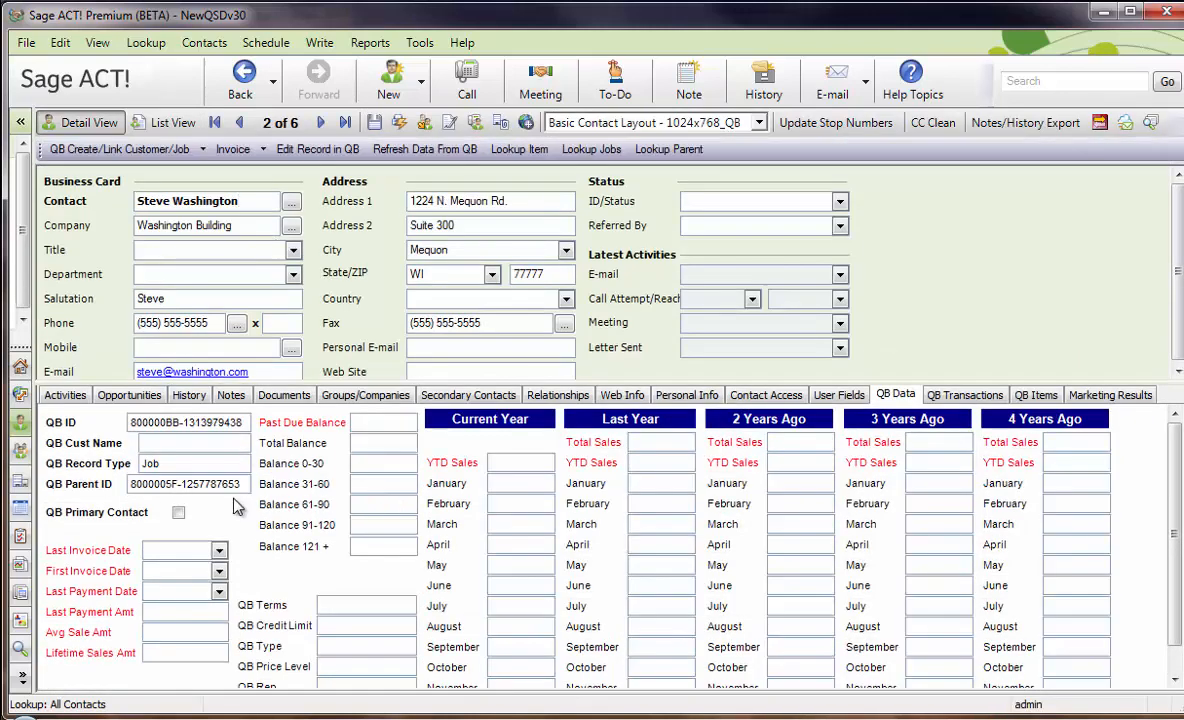
drag(243, 484, 110, 476)
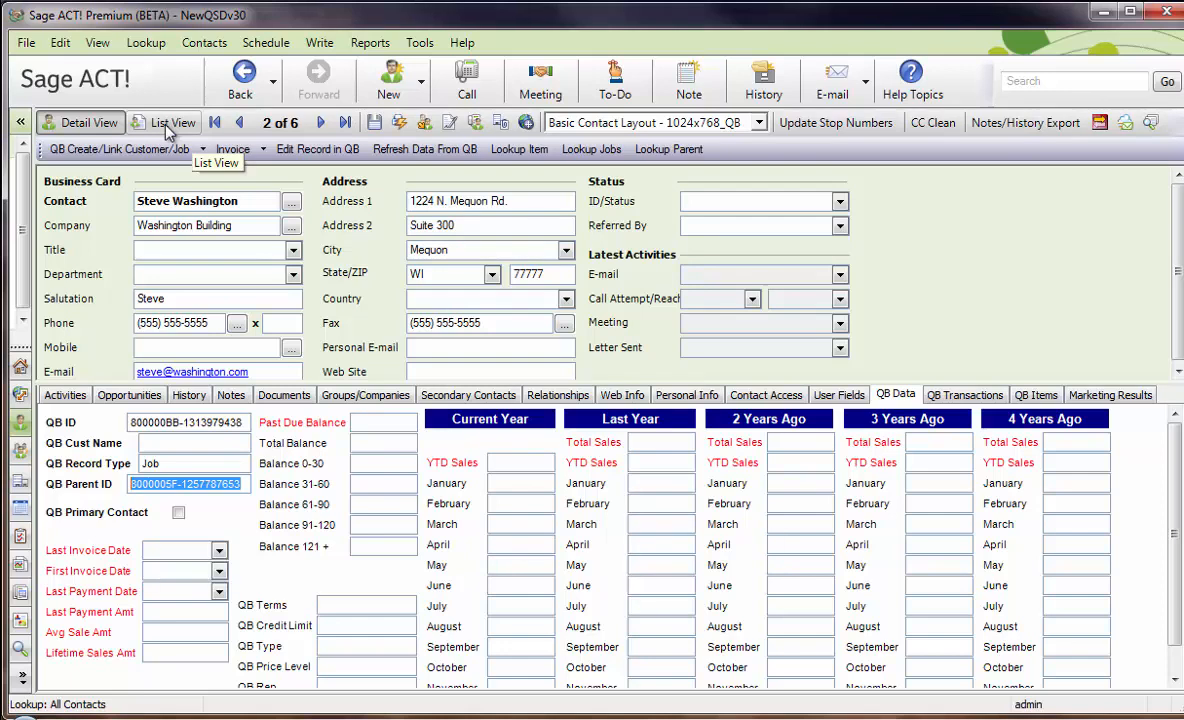
click(591, 149)
click(688, 430)
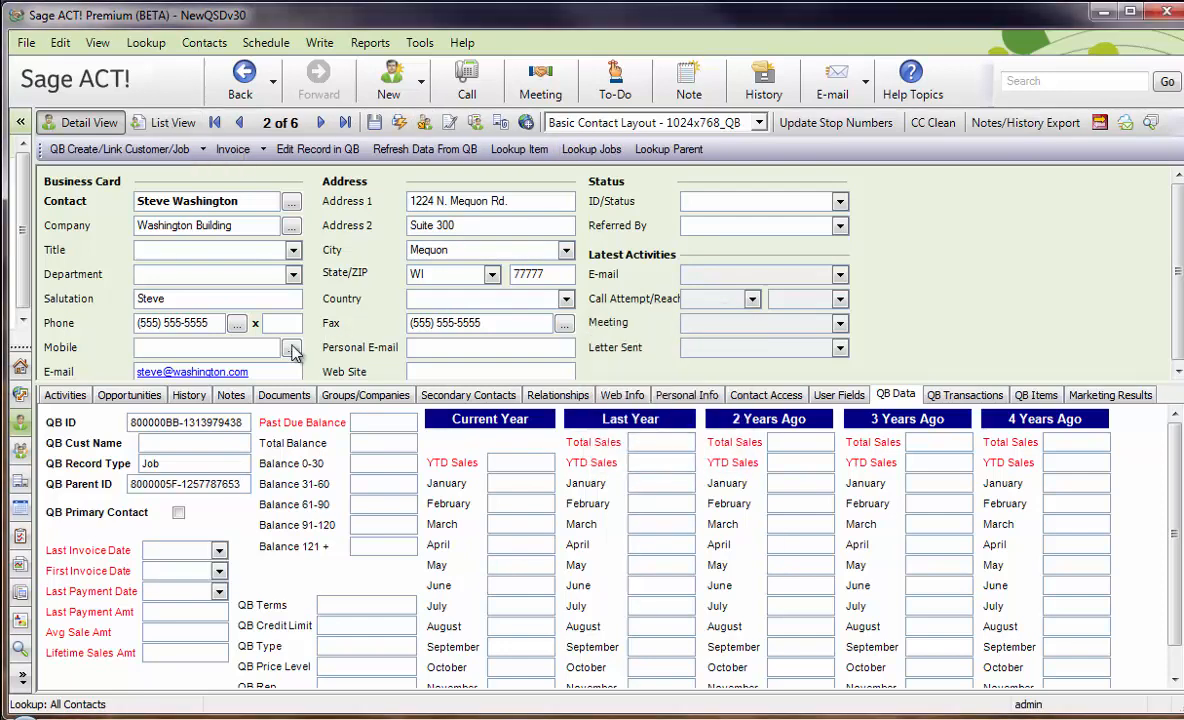
Open the Marine Building contact from the job list and clear its QB Parent ID, QB Record Type and QB ID.
click(172, 123)
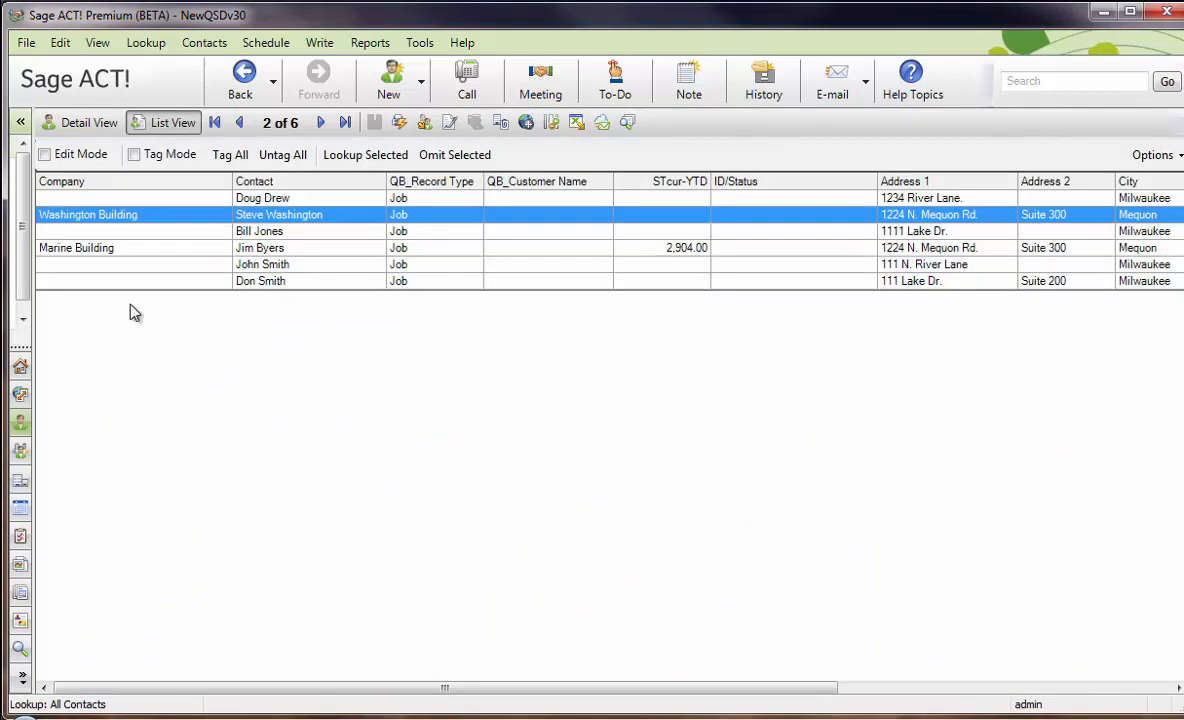
double_click(268, 249)
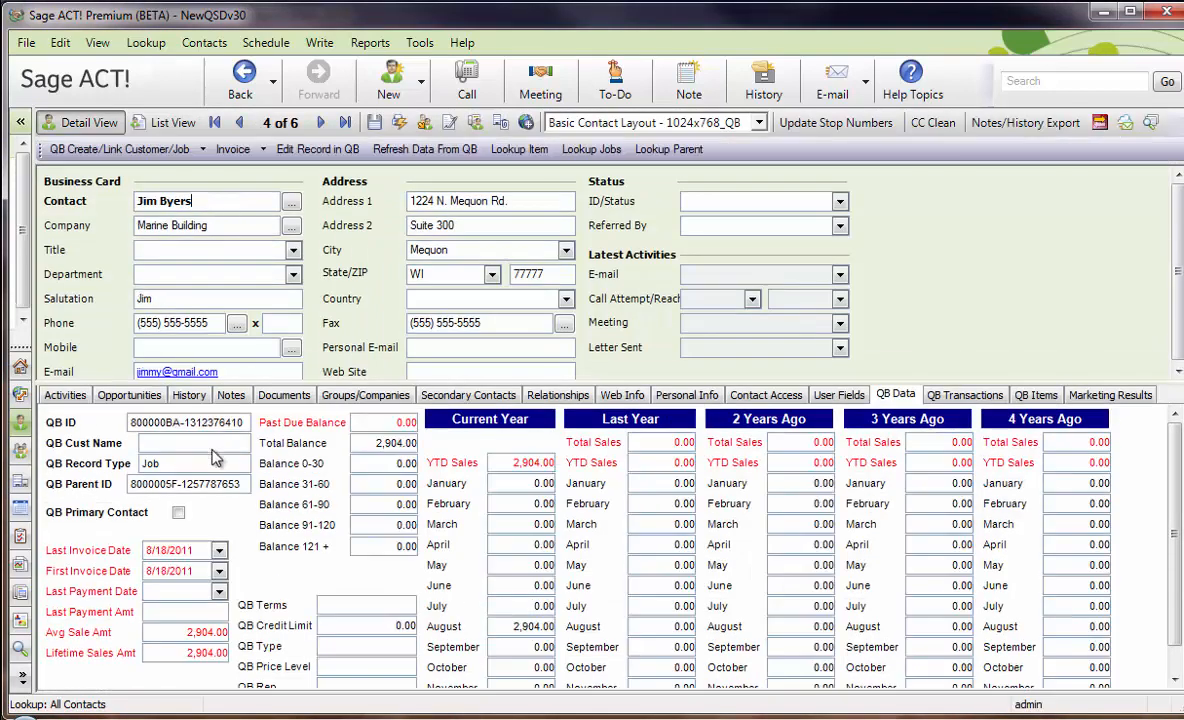
drag(245, 483, 105, 459)
key(Delete)
key(Delete)
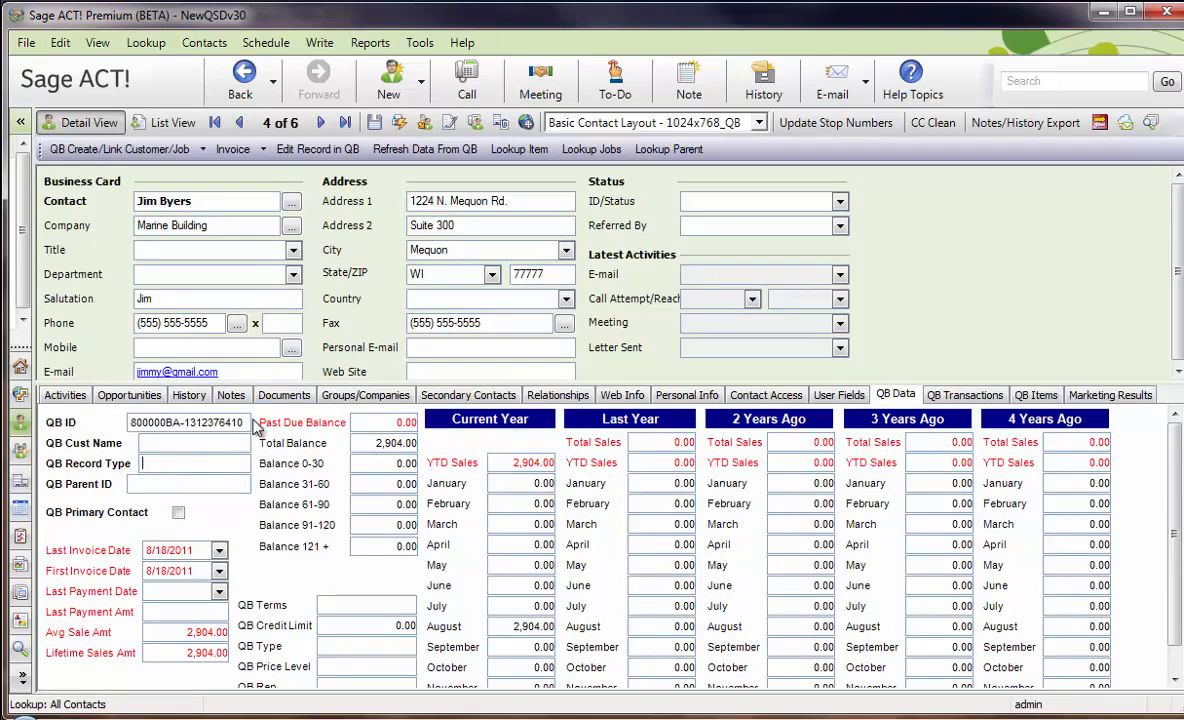
drag(250, 422, 125, 422)
key(Delete)
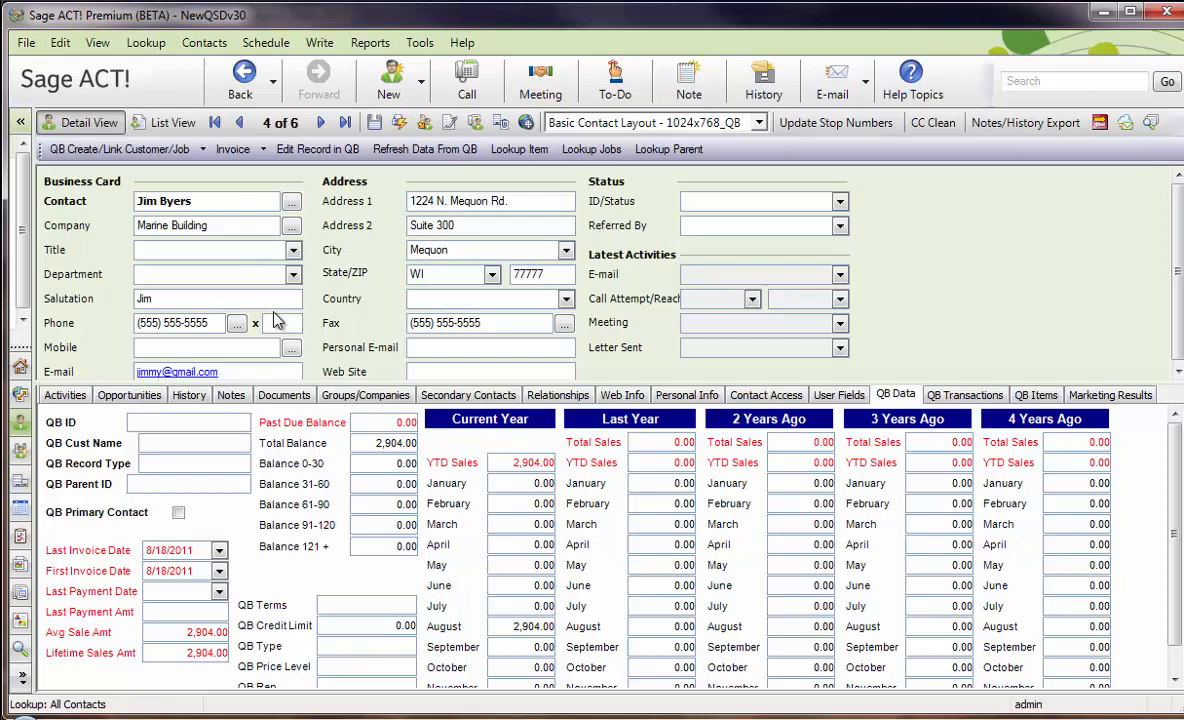
Link the Marine Building contact to the existing QuickBooks job named Marine Building.
click(108, 150)
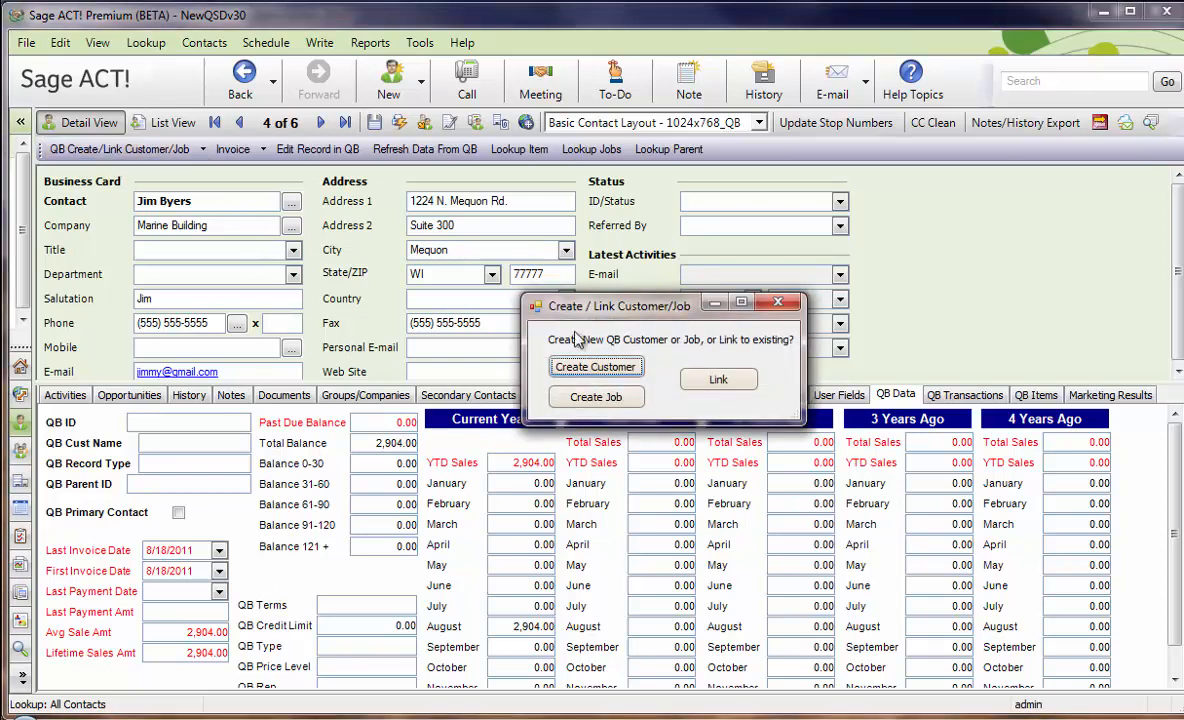
click(705, 382)
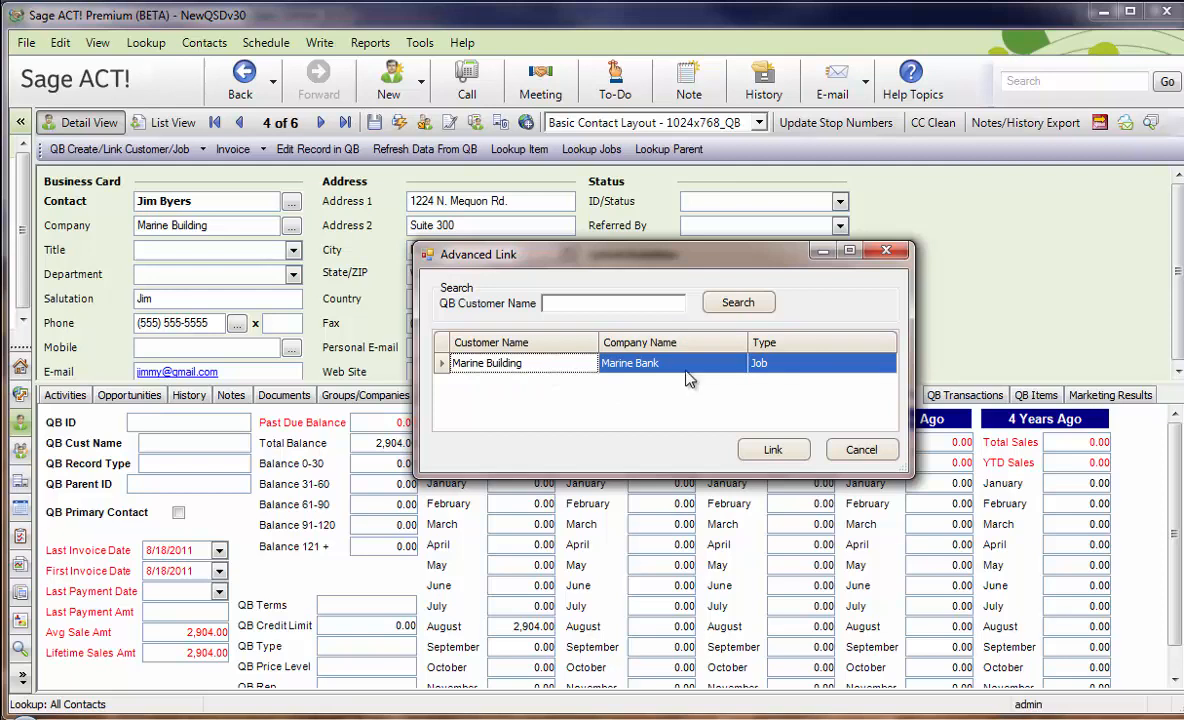
click(773, 450)
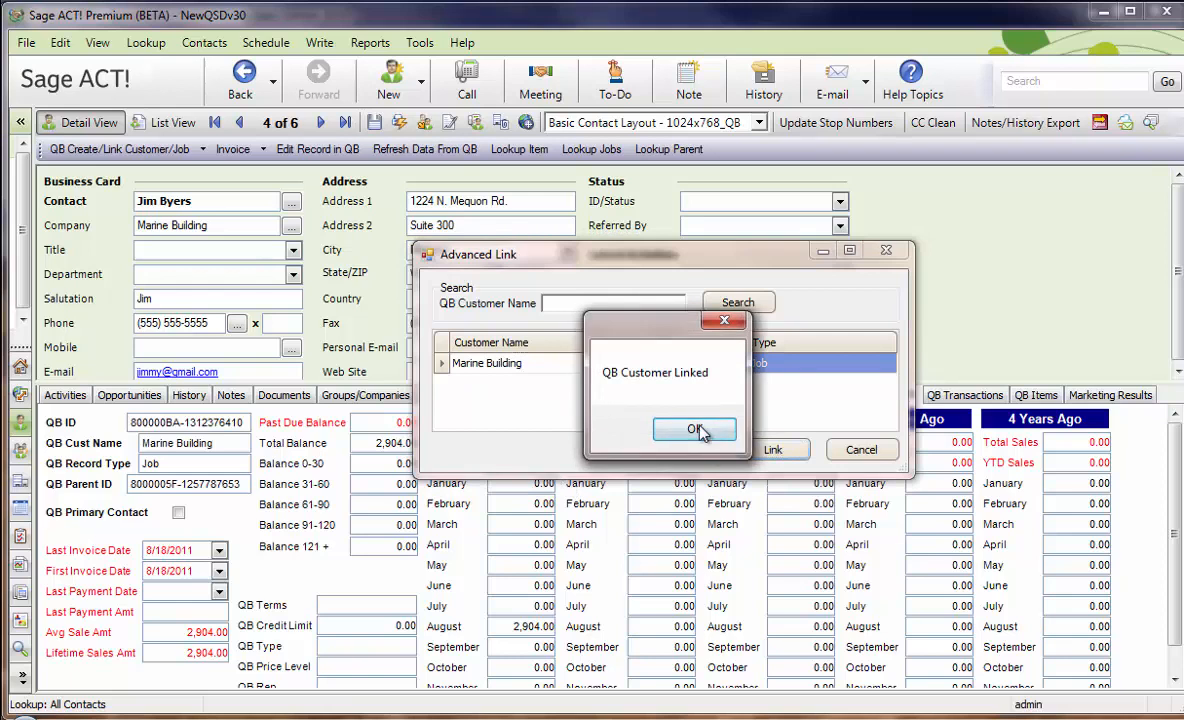
click(697, 431)
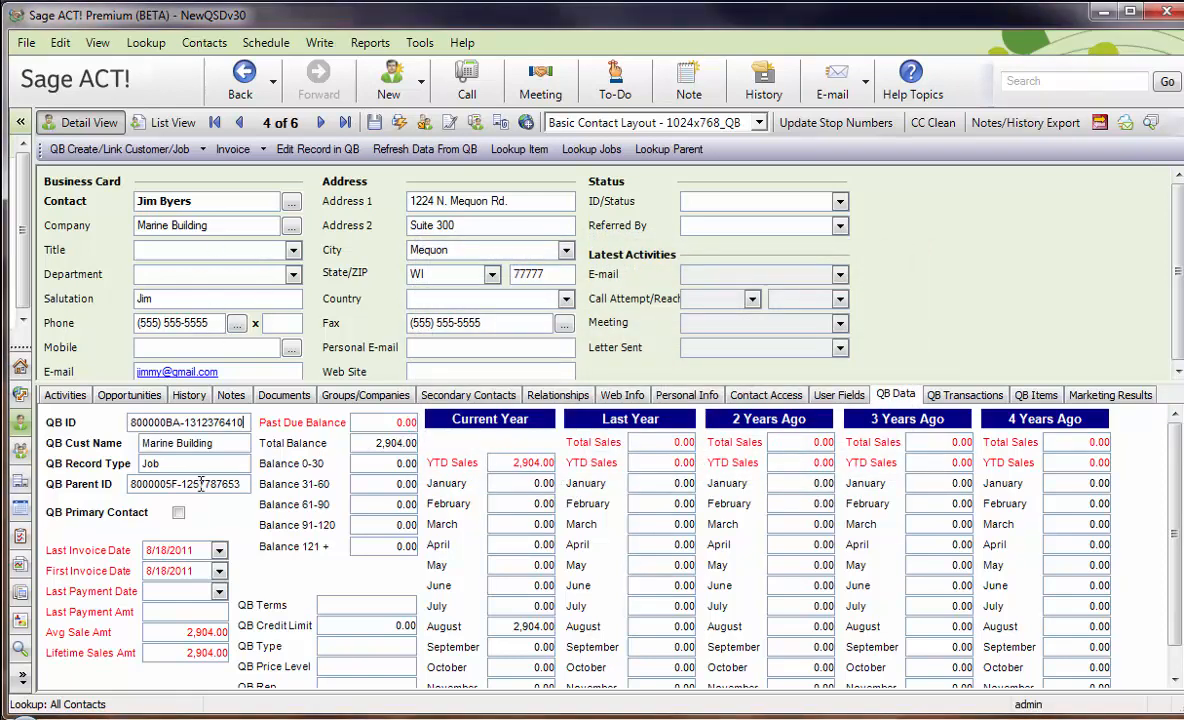
View the Marine Building job record in QuickBooks, close it without changes and switch back to Sage ACT!
click(320, 150)
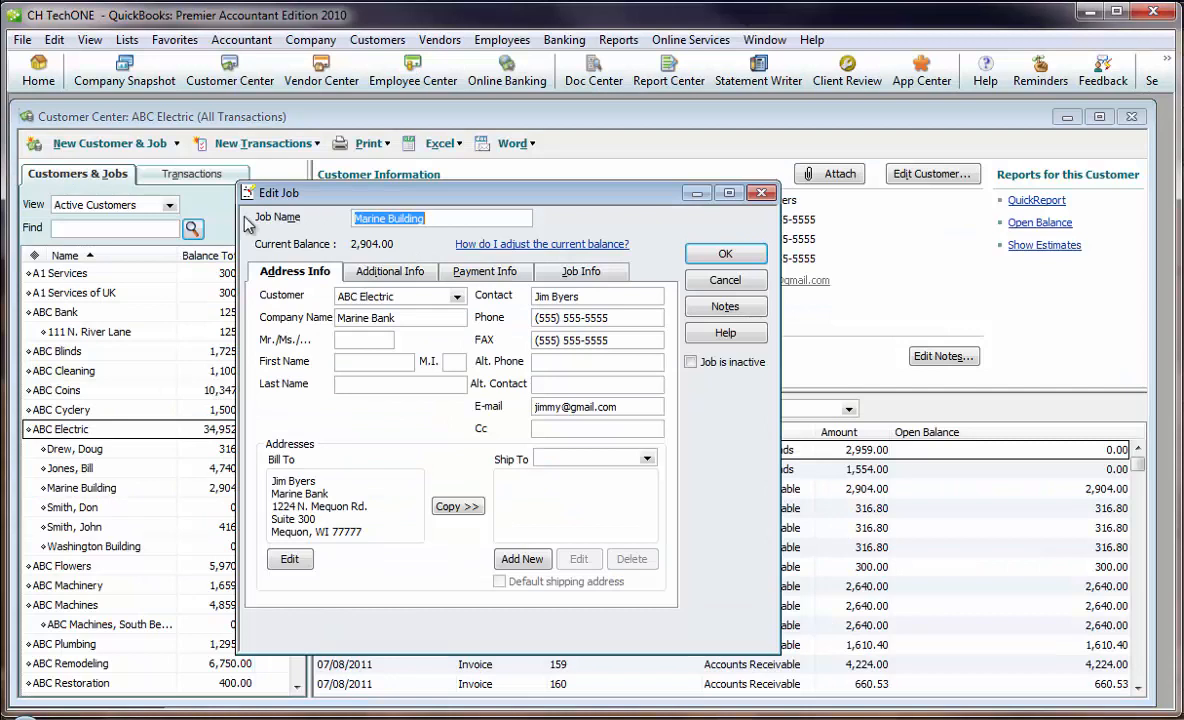
click(725, 280)
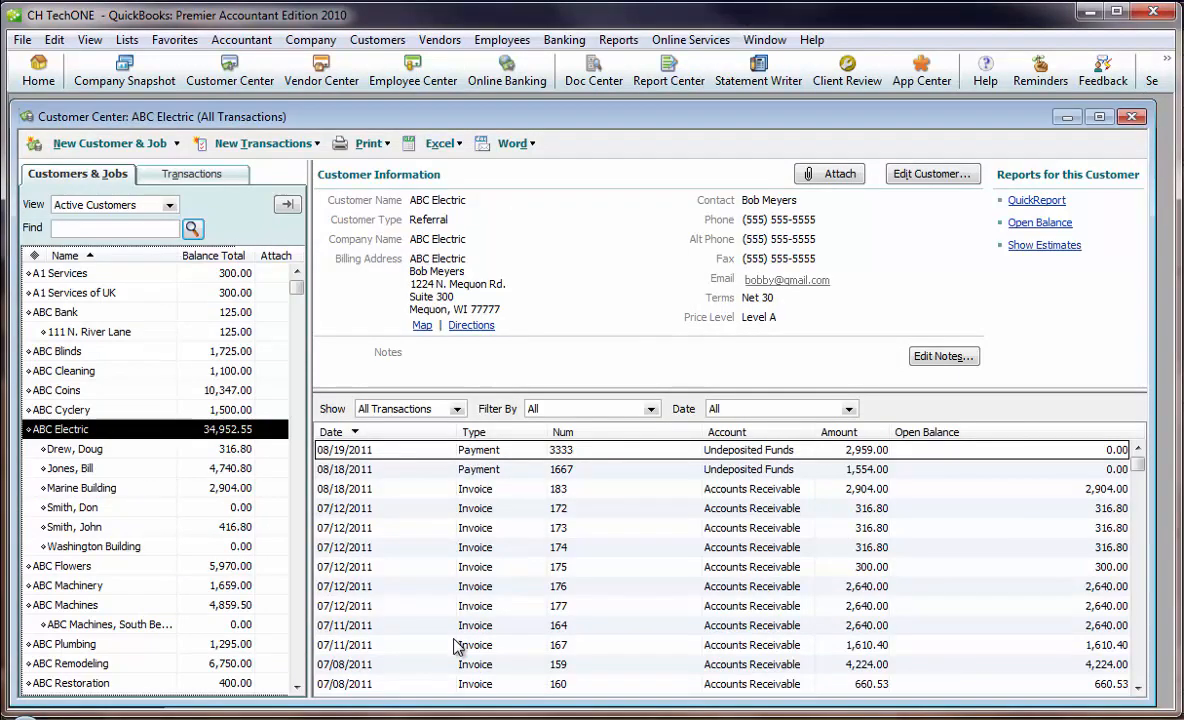
click(388, 718)
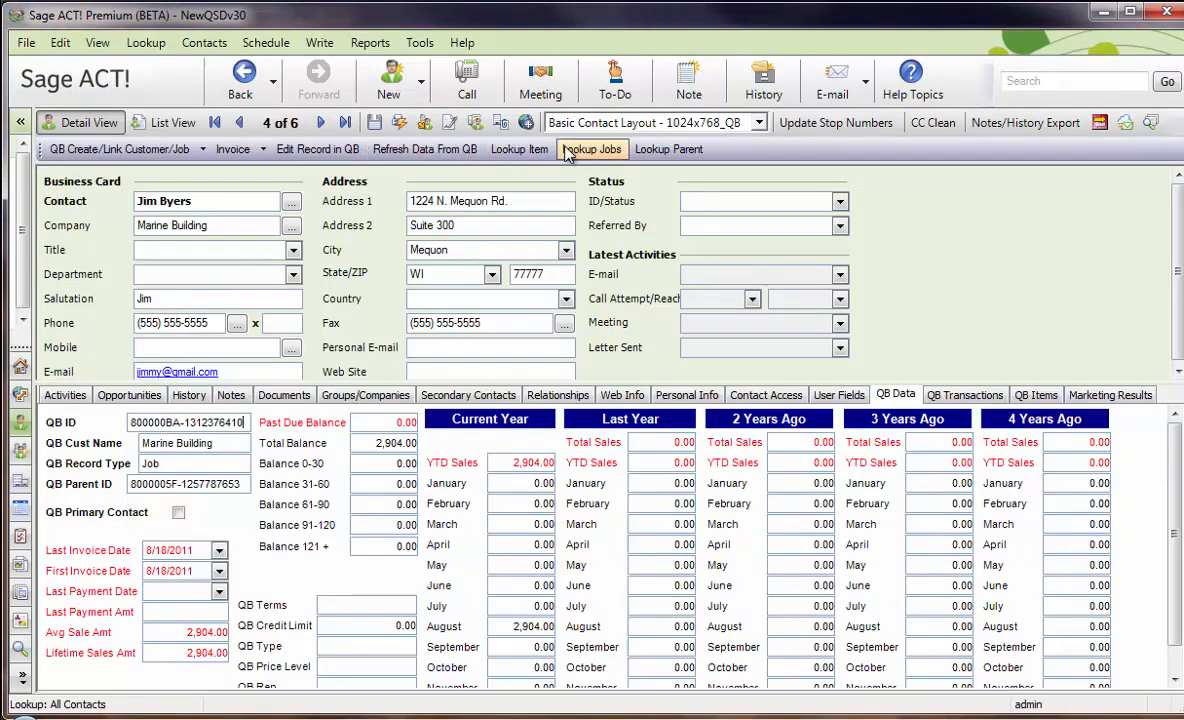
Look up Marine Building's parent customer and start a QuickBooks job under it with Jefferson Building as job name and company name.
click(668, 149)
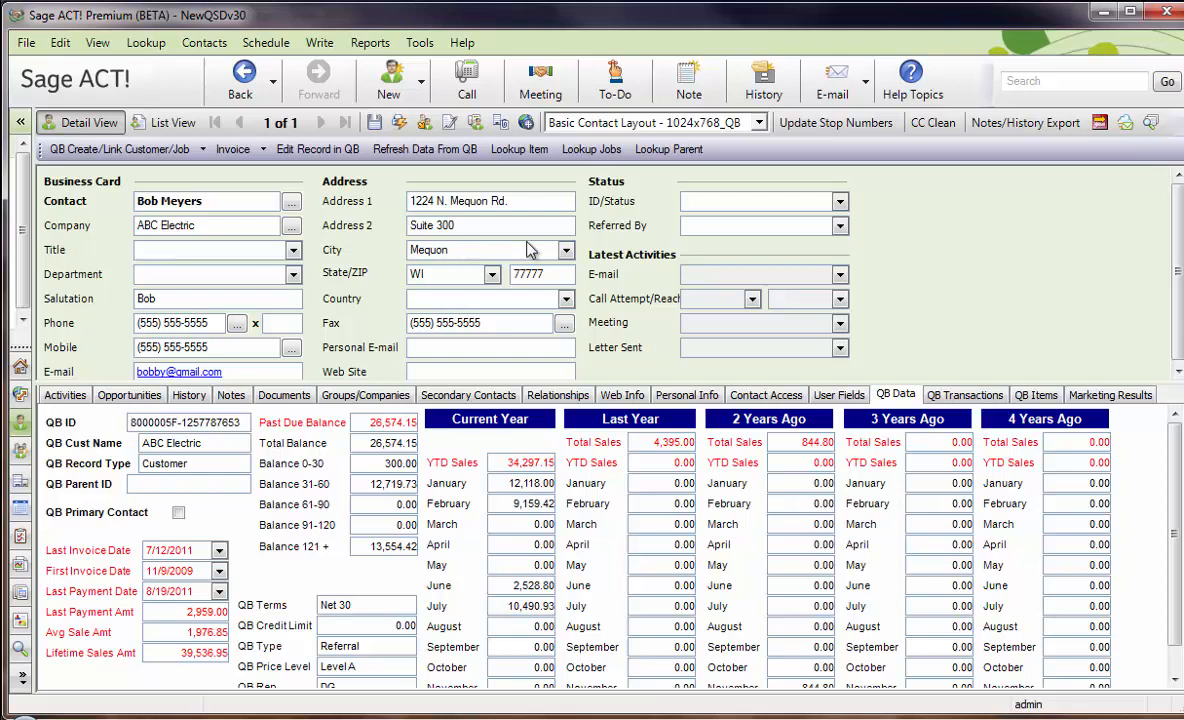
click(102, 150)
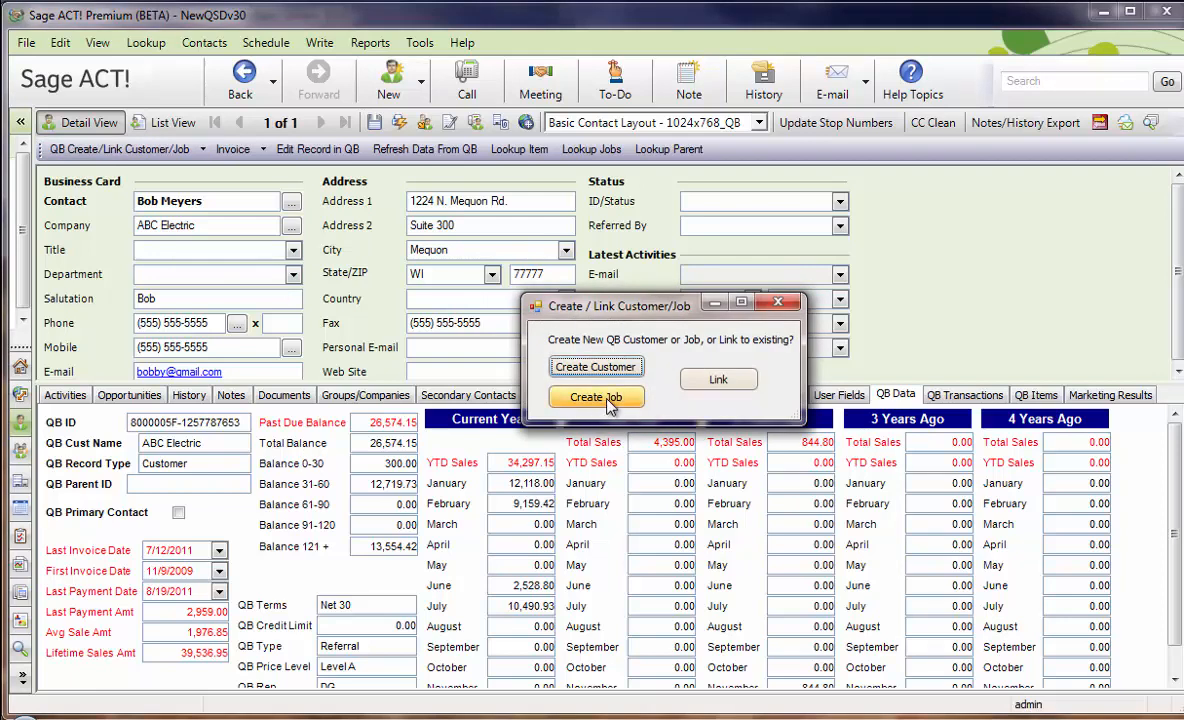
click(611, 403)
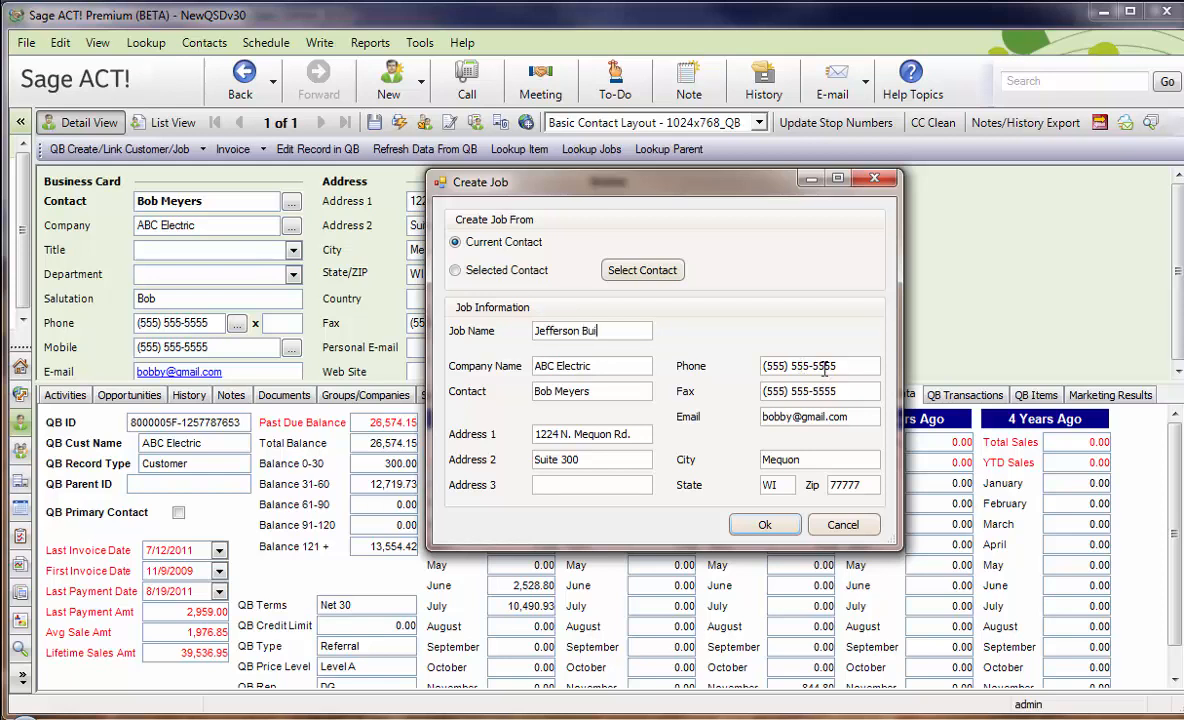
key(Tab)
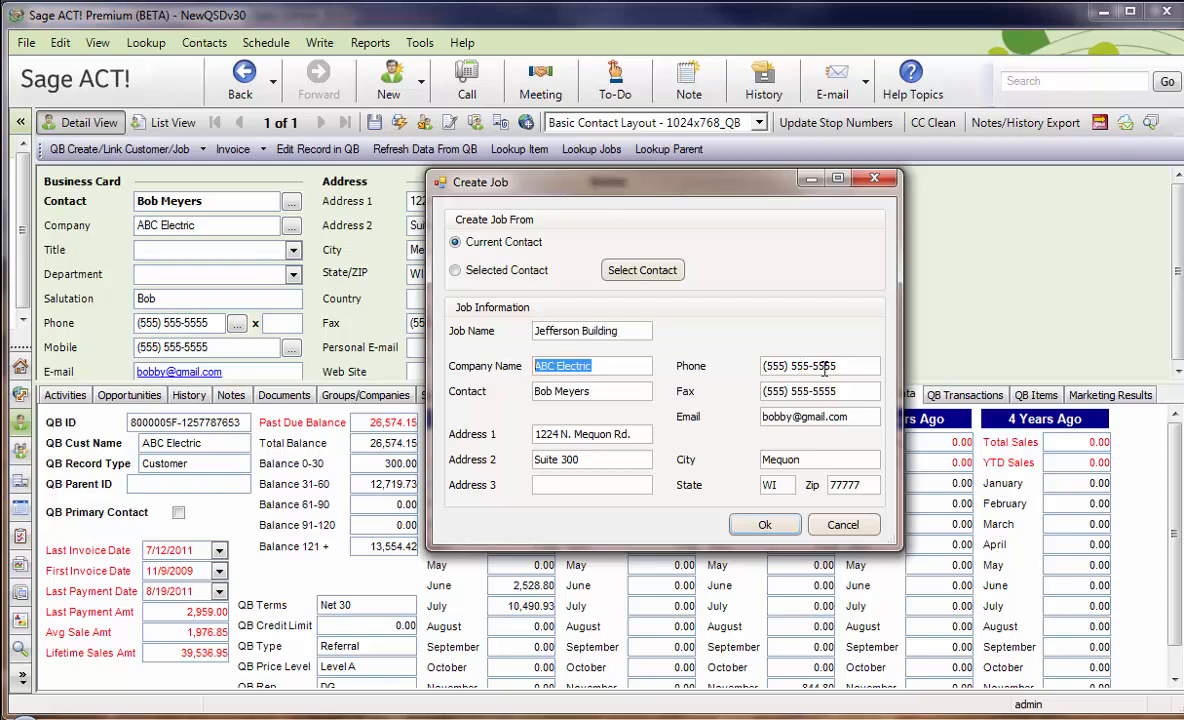
text(Jefferson Building)
key(Tab)
Fill in the contact's full name and e-mail address for the Jefferson Building job.
text(B)
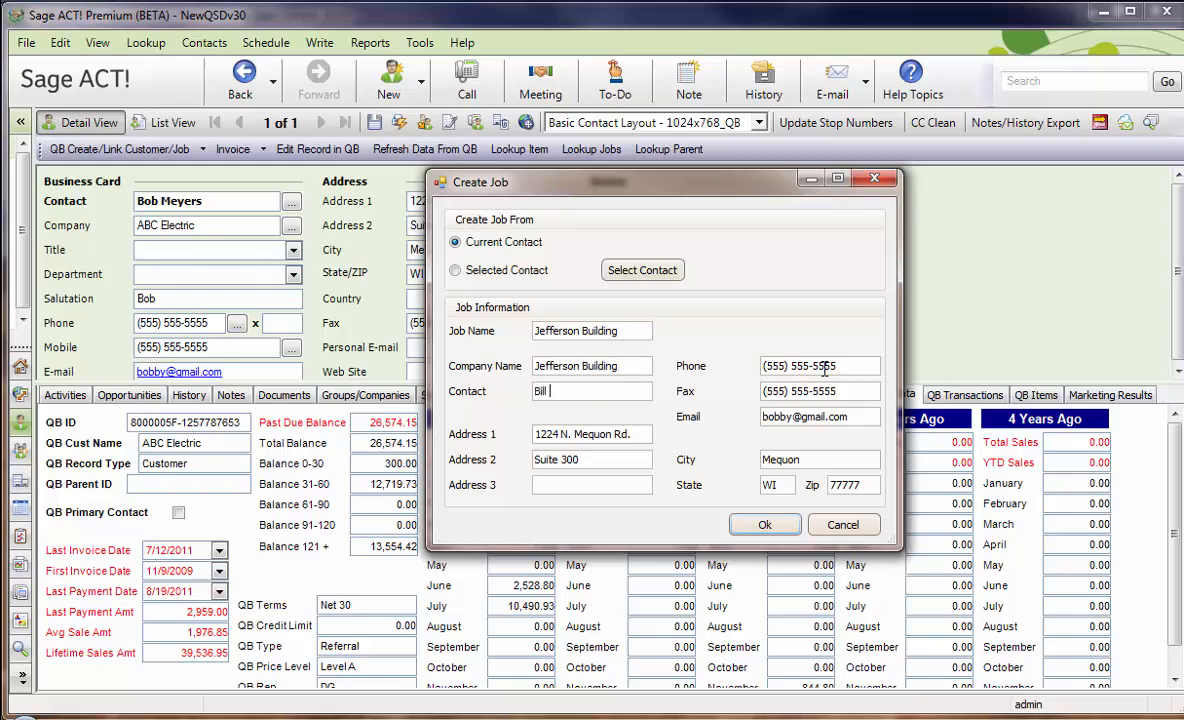
text(ill Jefferson)
key(Tab)
key(Tab)
key(Tab)
text(bill)
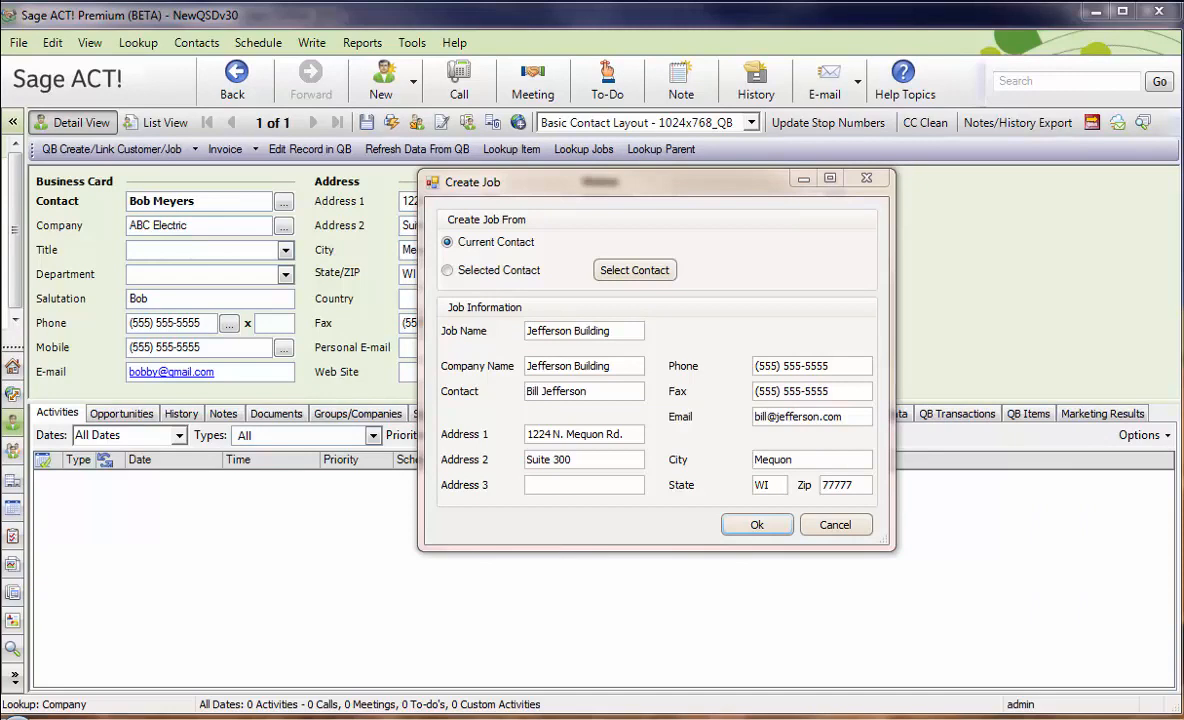
click(653, 343)
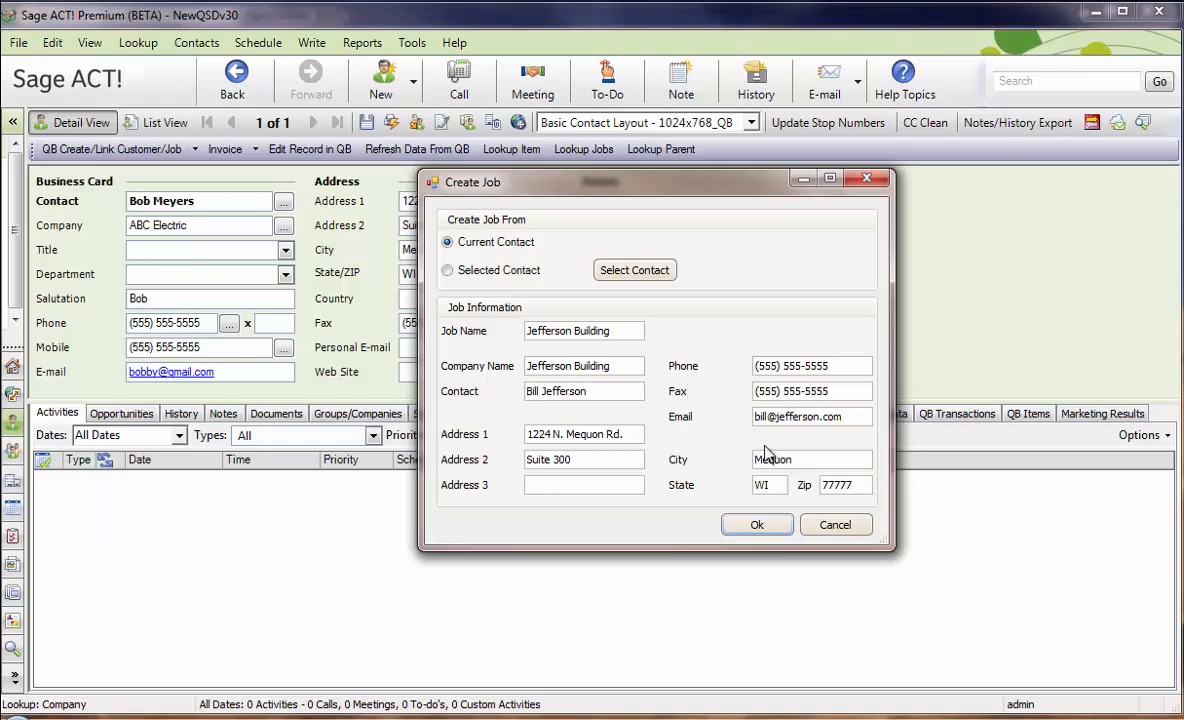
Create the Jefferson Building job, choose to edit it in QuickBooks and accept its details there.
click(757, 527)
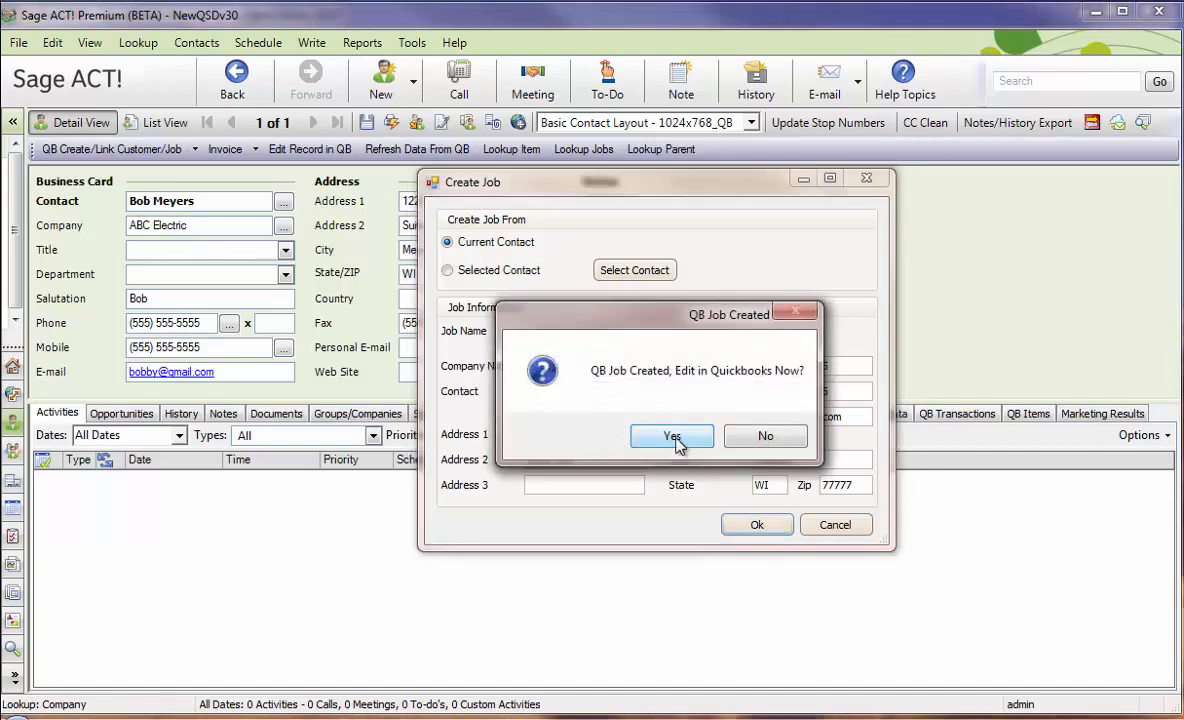
click(682, 444)
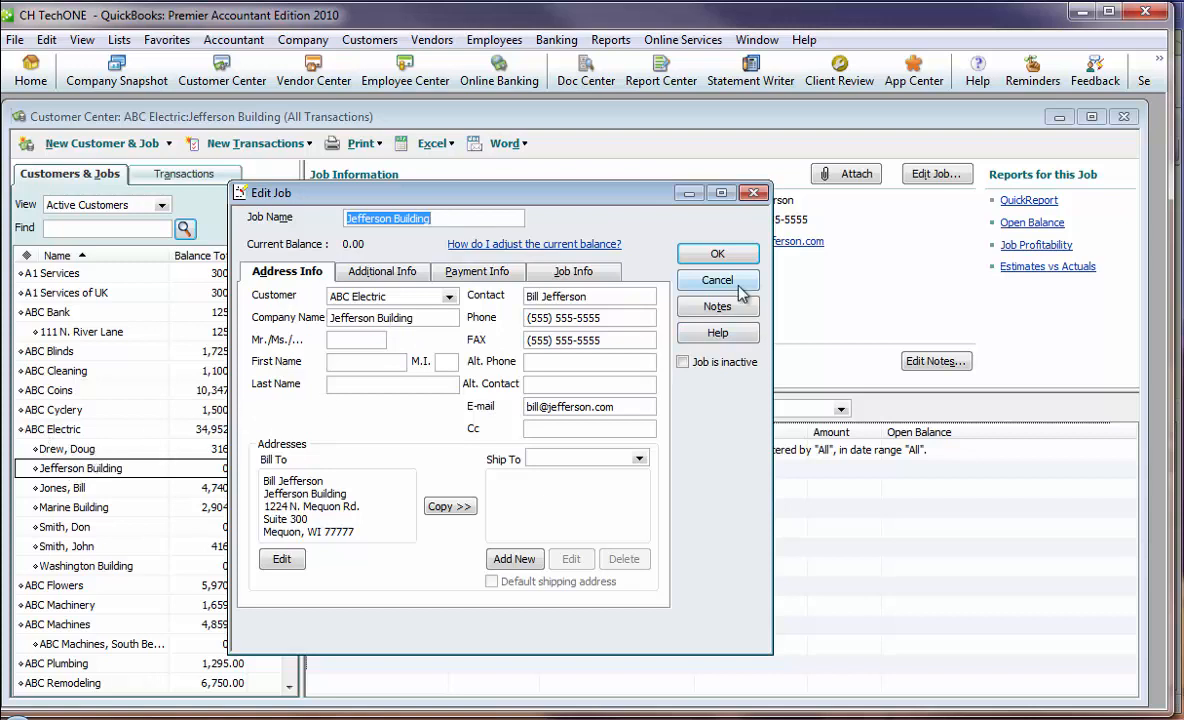
click(685, 255)
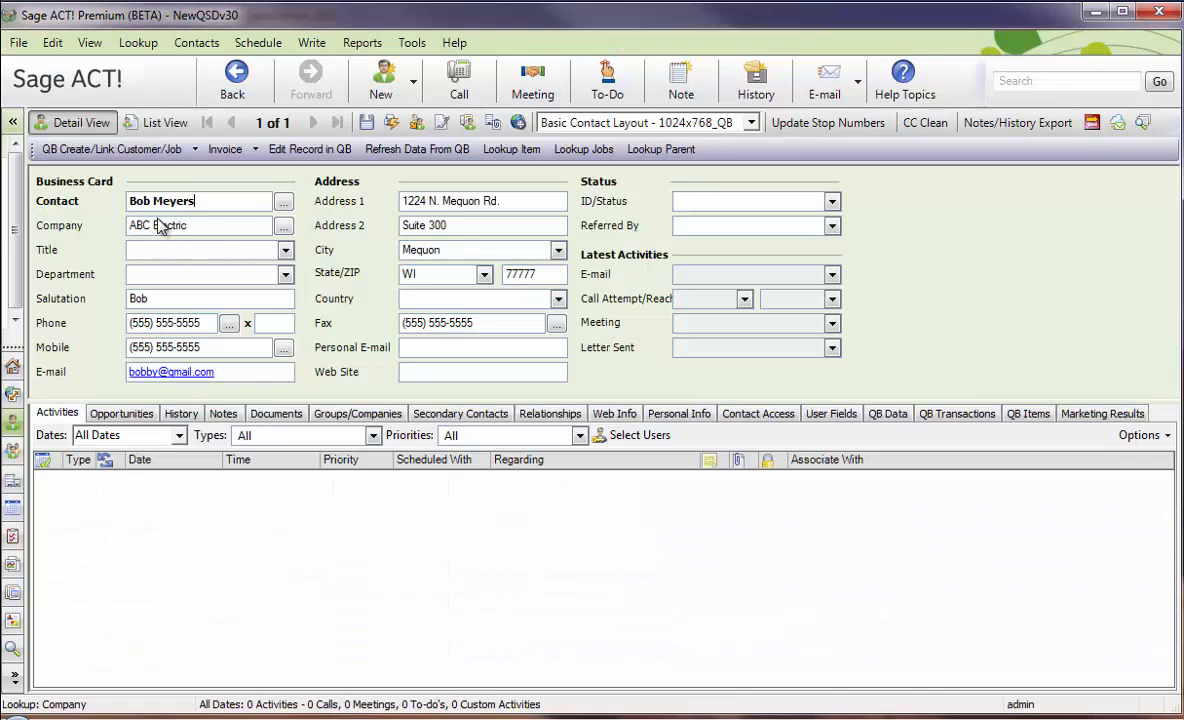
Switch to Sage ACT!, look up the Jefferson Building contact by company and check its QB Record Type.
right_click(160, 225)
click(232, 336)
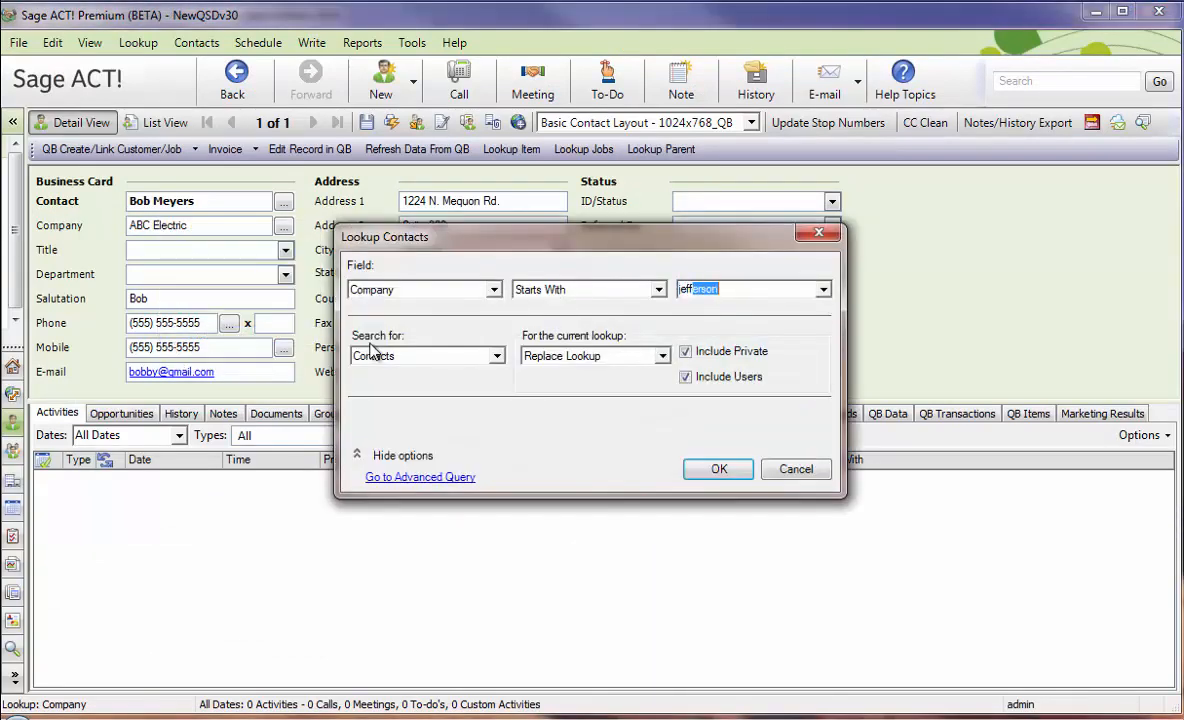
key(Return)
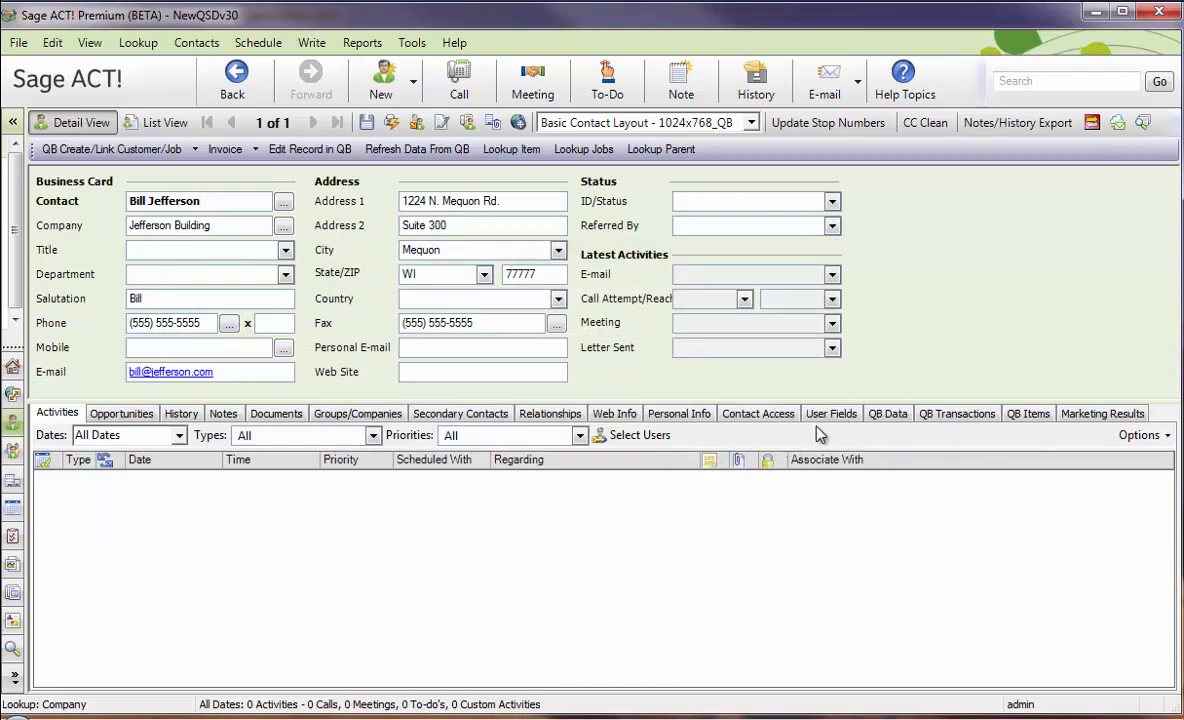
click(887, 413)
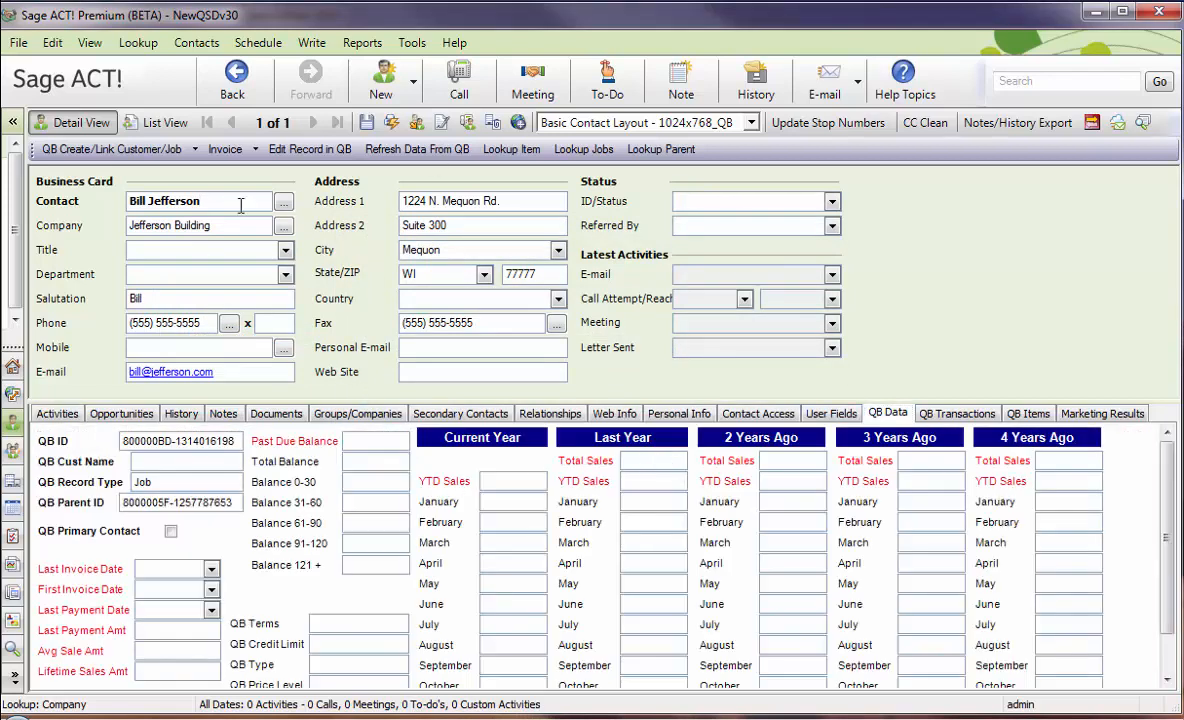
double_click(143, 481)
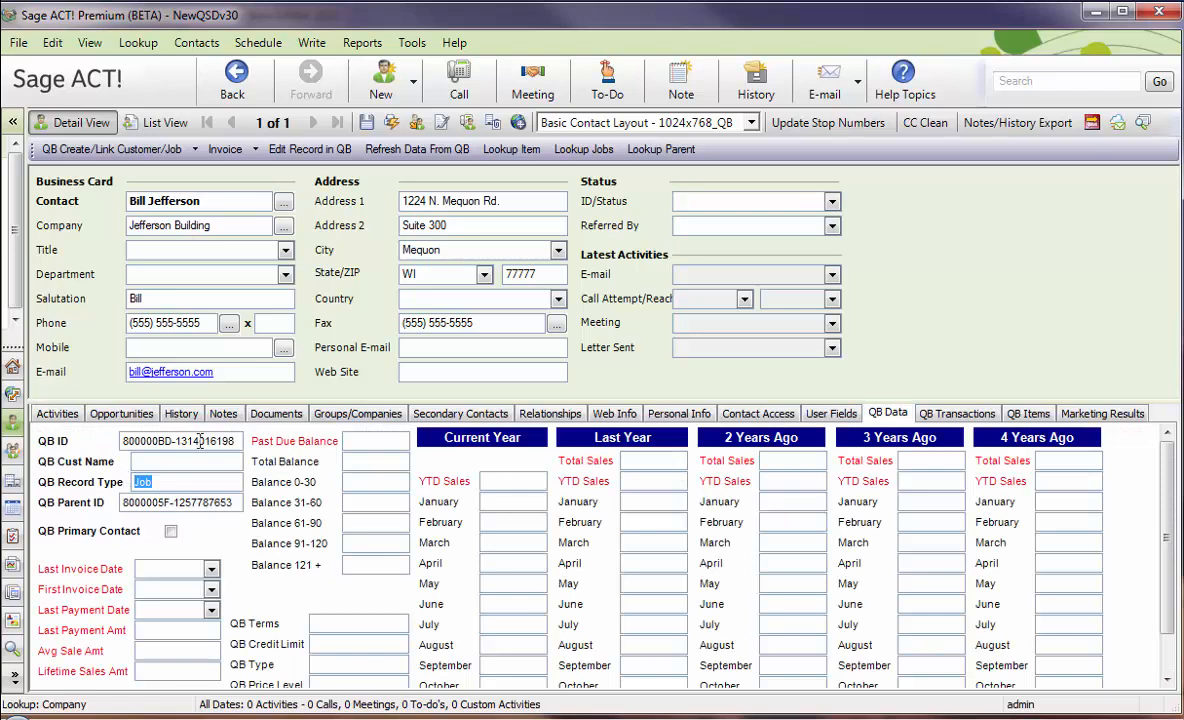